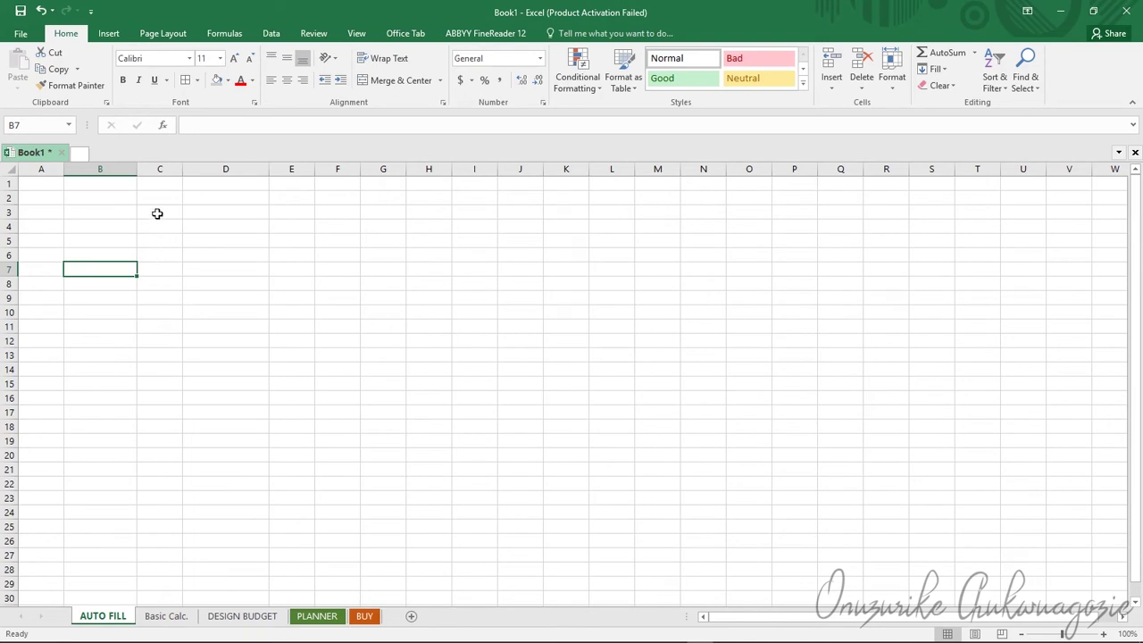
Enter MONDAY in C3 and TUESDAY in C4 on the AUTO FILL sheet
{"action": "left_click", "coordinate": [157, 212]}
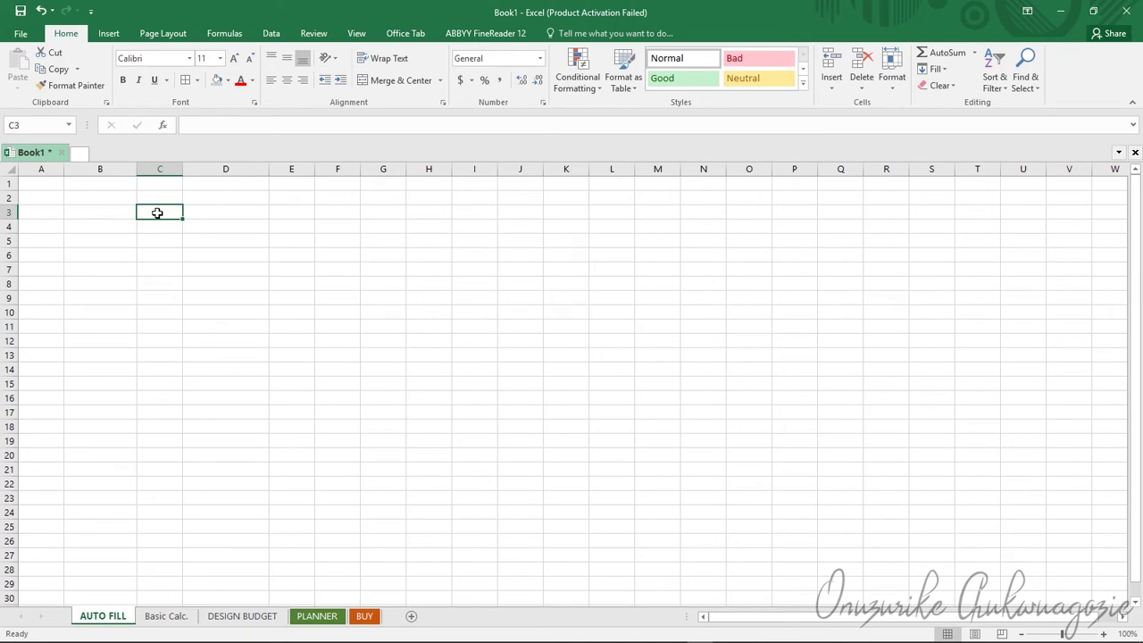
{"action": "type", "text": "MONDAY"}
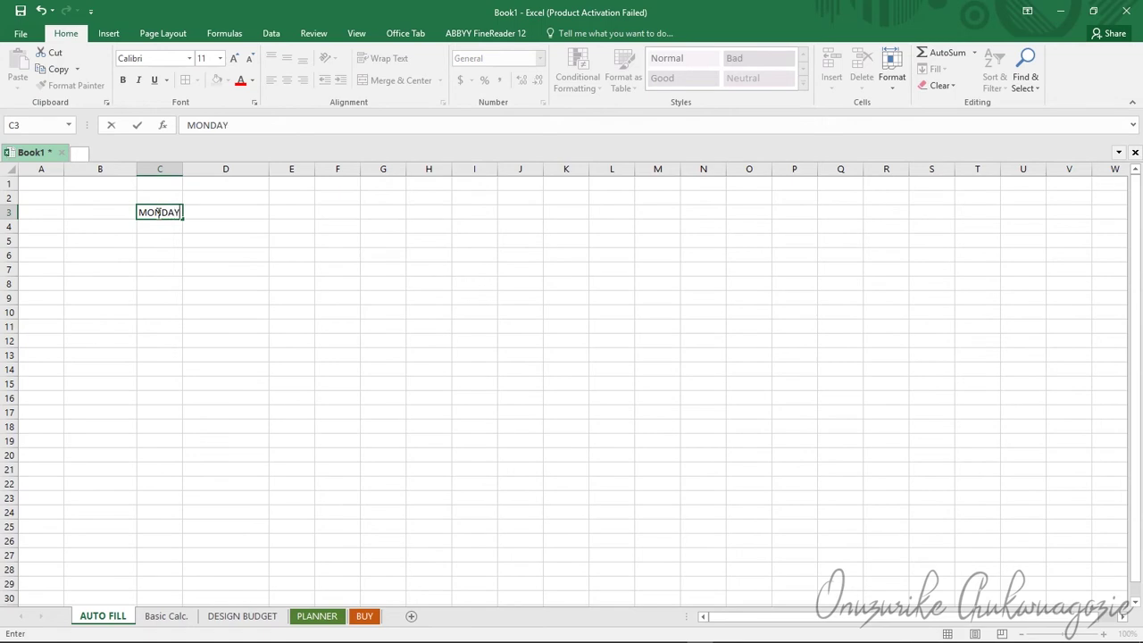
{"action": "key", "text": "Return"}
{"action": "type", "text": "TUESDAY"}
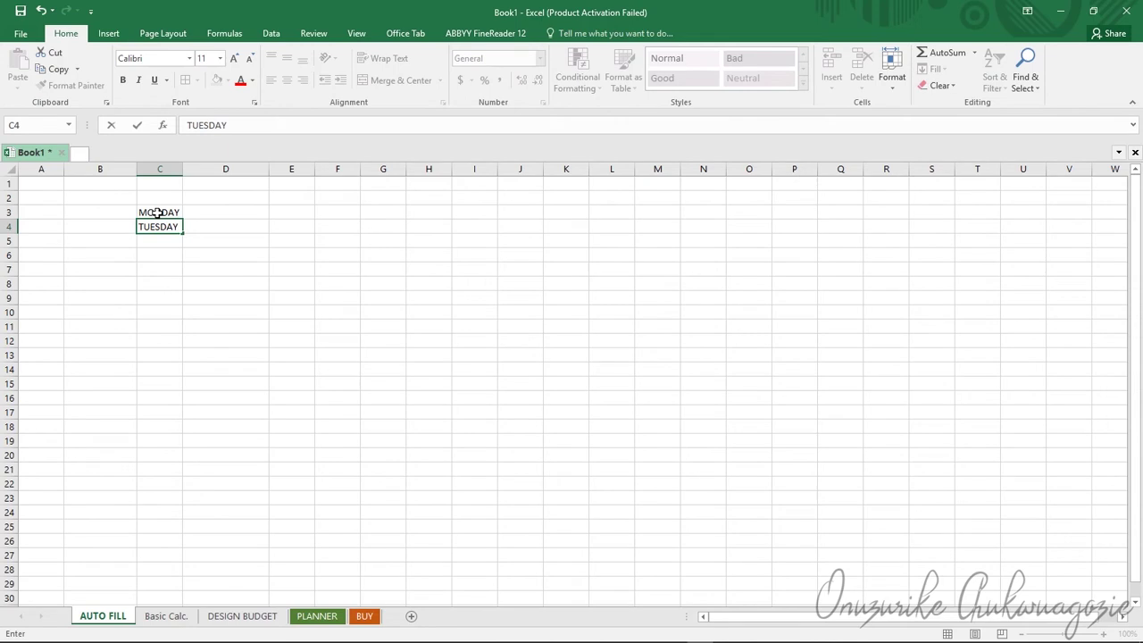
{"action": "key", "text": "Return"}
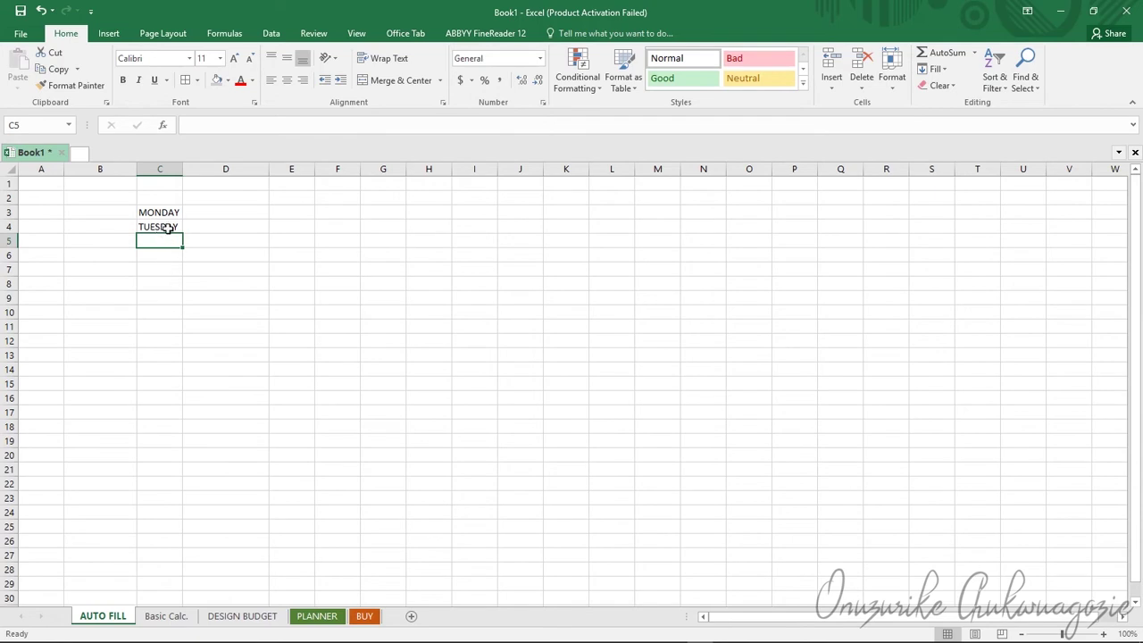
{"action": "left_click", "coordinate": [168, 227]}
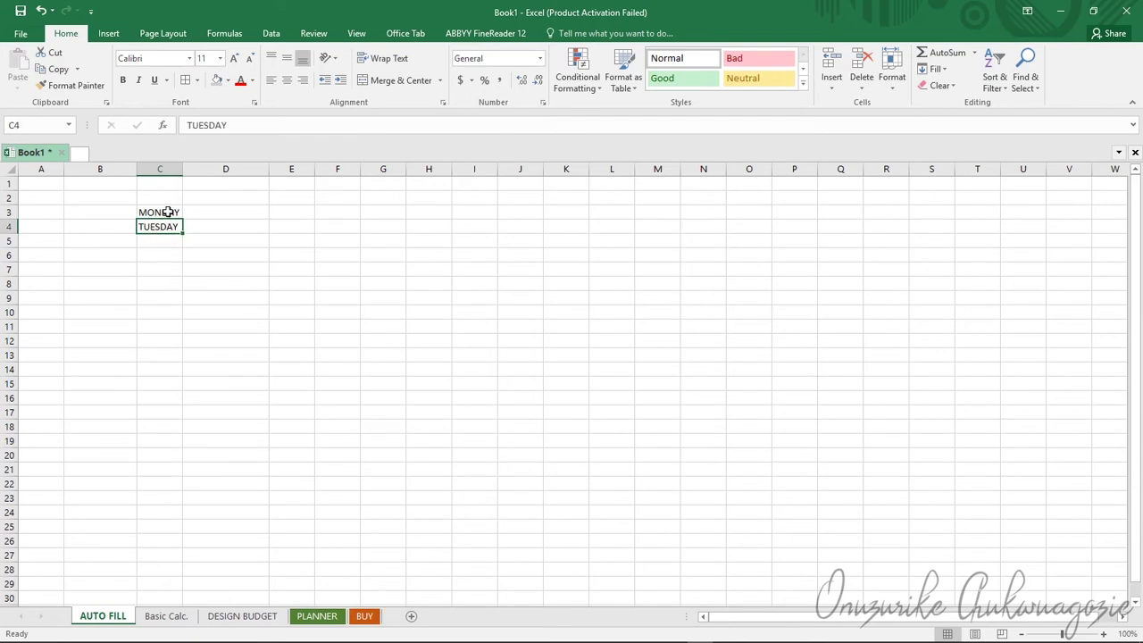
{"action": "left_click", "coordinate": [168, 212], "text": "shift"}
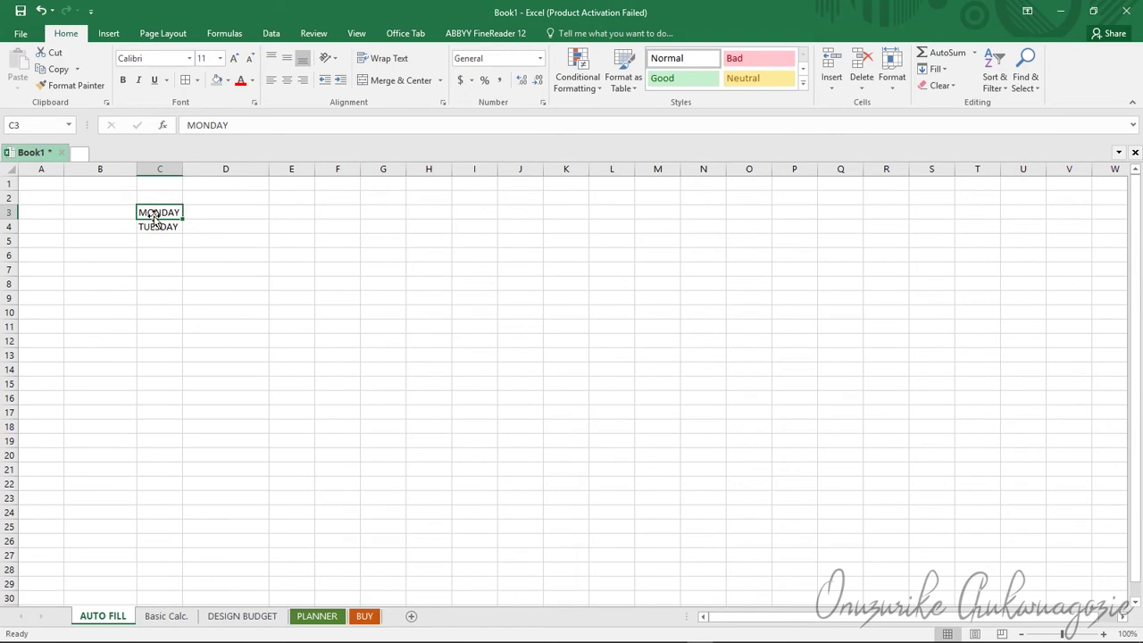
{"action": "left_click", "coordinate": [158, 227]}
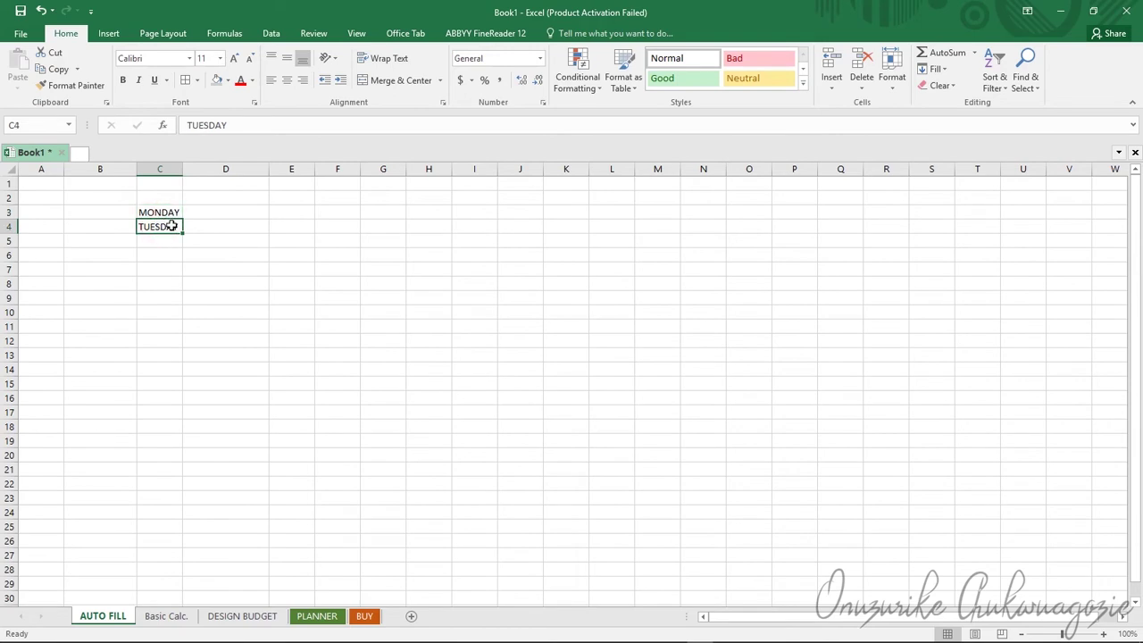
Auto-fill the weekdays MONDAY to SUNDAY down C3:C9 and across row 3 to I3
{"action": "mouse_move", "coordinate": [182, 232]}
{"action": "left_mouse_down"}
{"action": "mouse_move", "coordinate": [184, 259]}
{"action": "mouse_move", "coordinate": [180, 244]}
{"action": "left_mouse_up"}
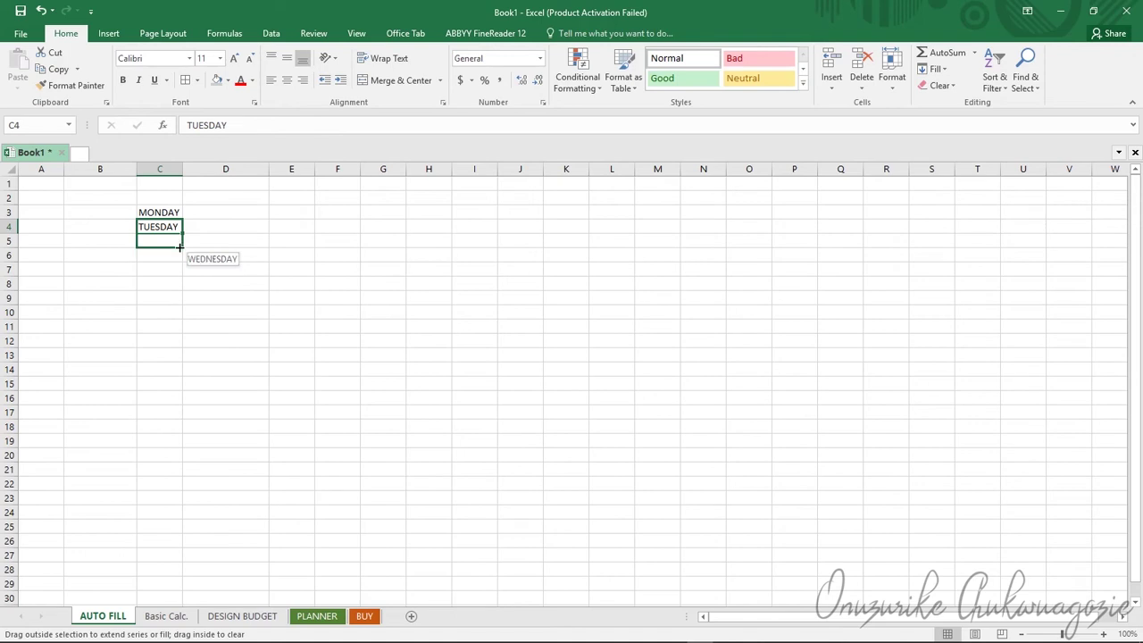
{"action": "left_click_drag", "start_coordinate": [179, 256], "coordinate": [176, 302]}
{"action": "left_click", "coordinate": [161, 214]}
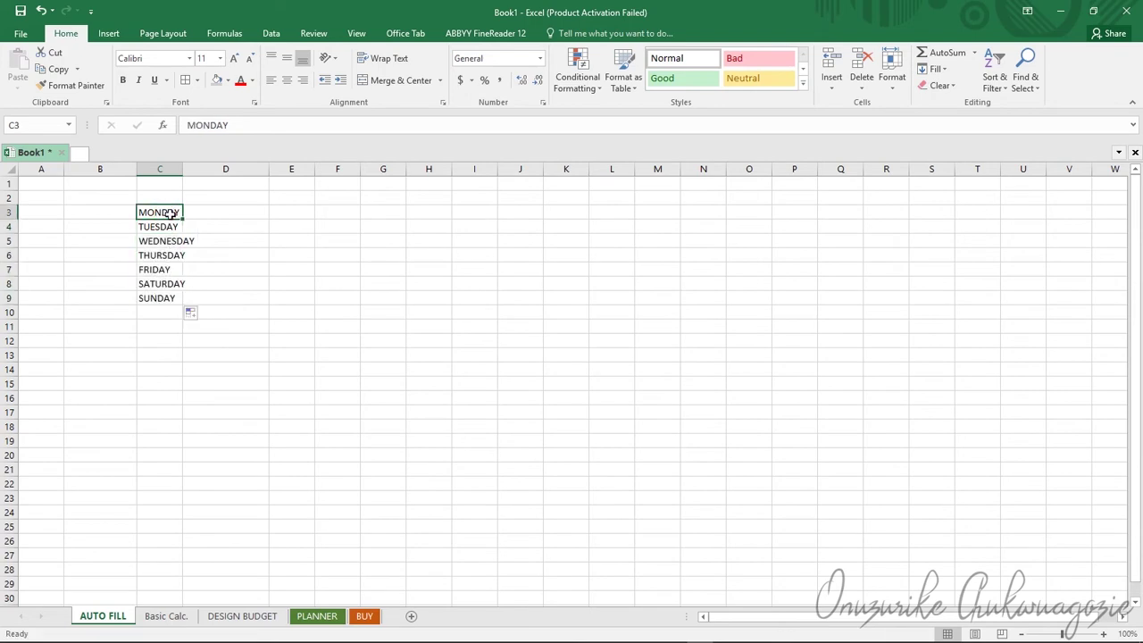
{"action": "left_click_drag", "start_coordinate": [181, 216], "coordinate": [475, 219]}
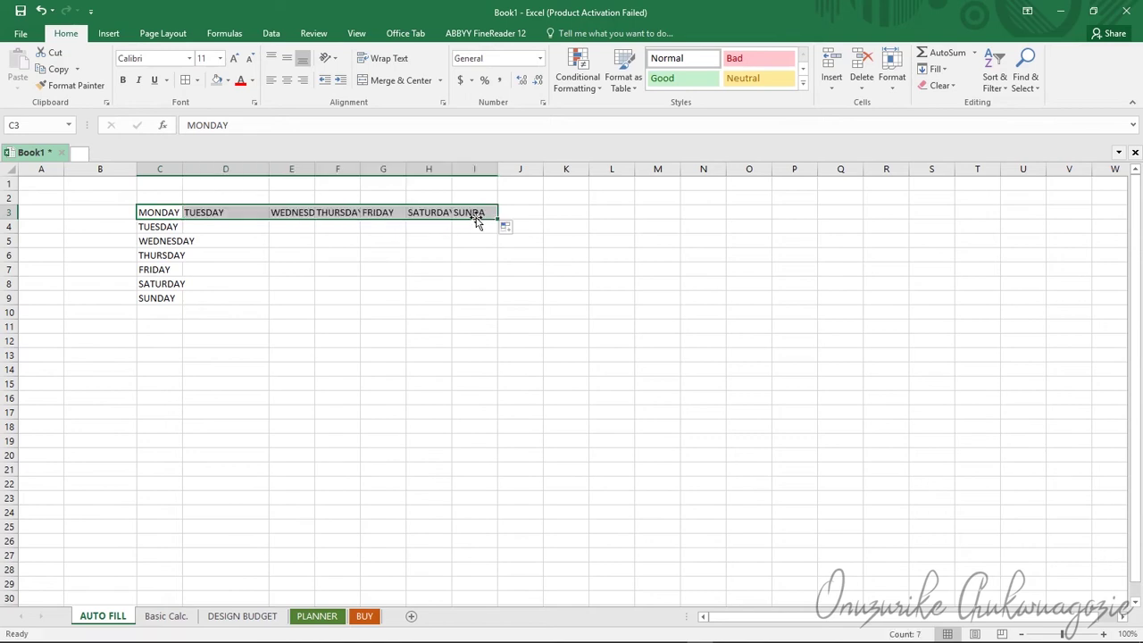
{"action": "left_click", "coordinate": [332, 296]}
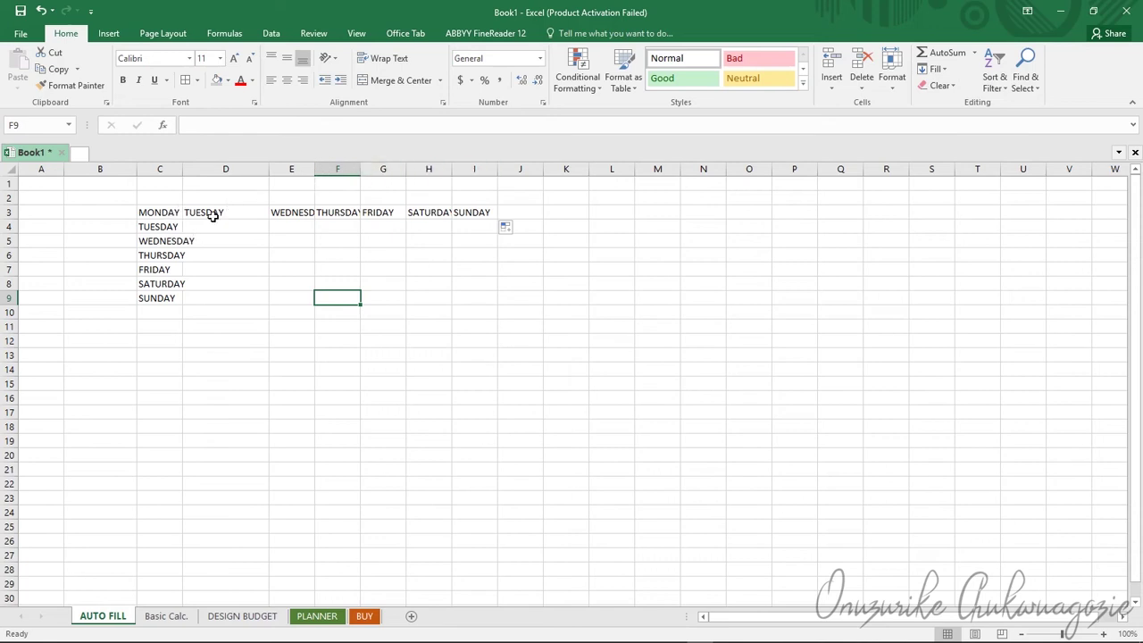
AutoFit all column widths on the sheet to fit the day names
{"action": "left_click", "coordinate": [10, 168]}
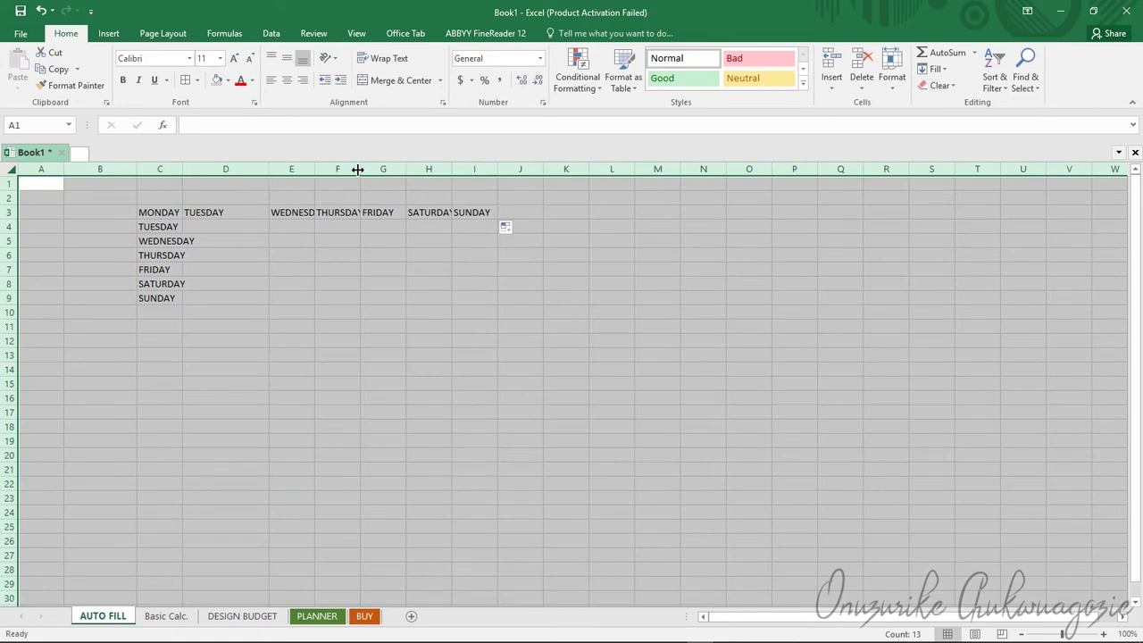
{"action": "double_click", "coordinate": [315, 168]}
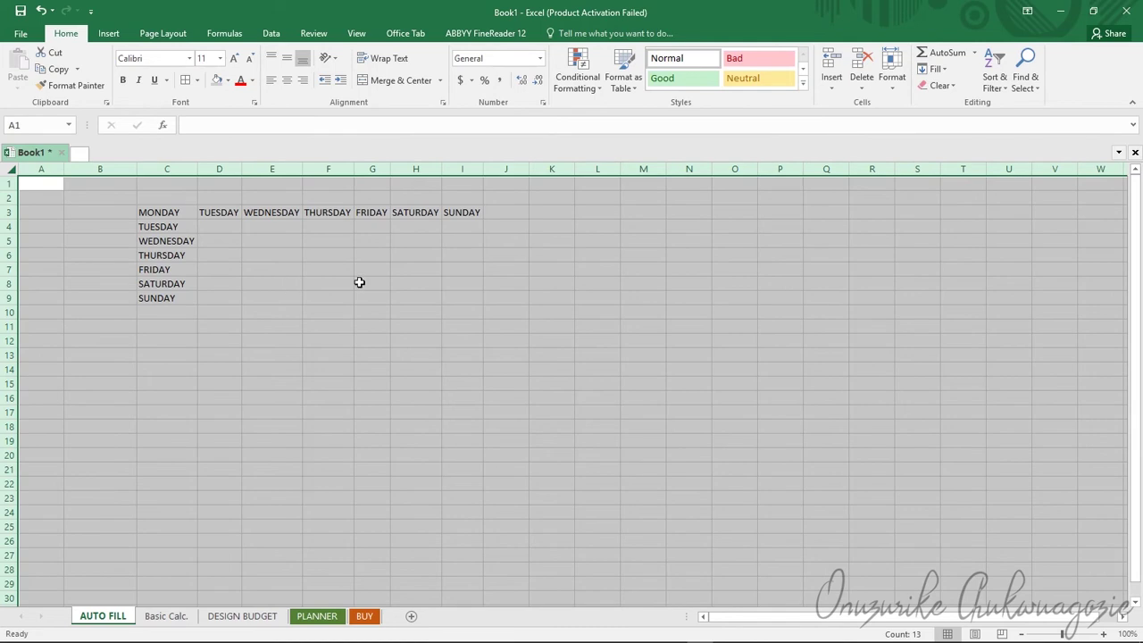
{"action": "left_click", "coordinate": [326, 256]}
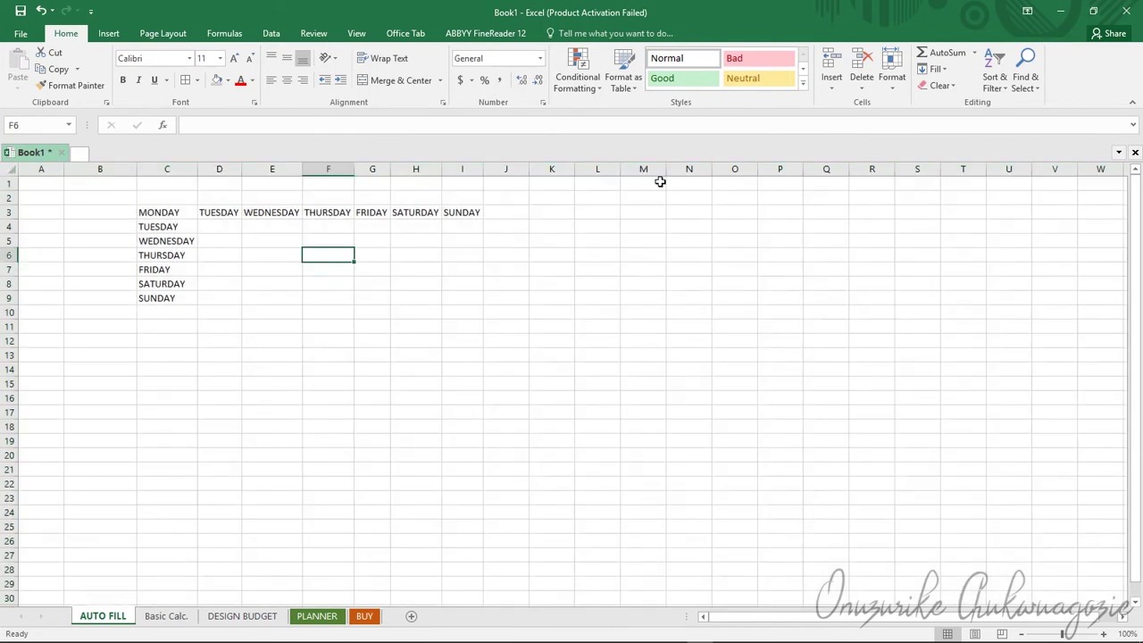
Clear all day names from the range A2:J9
{"action": "left_click_drag", "start_coordinate": [524, 298], "coordinate": [47, 198]}
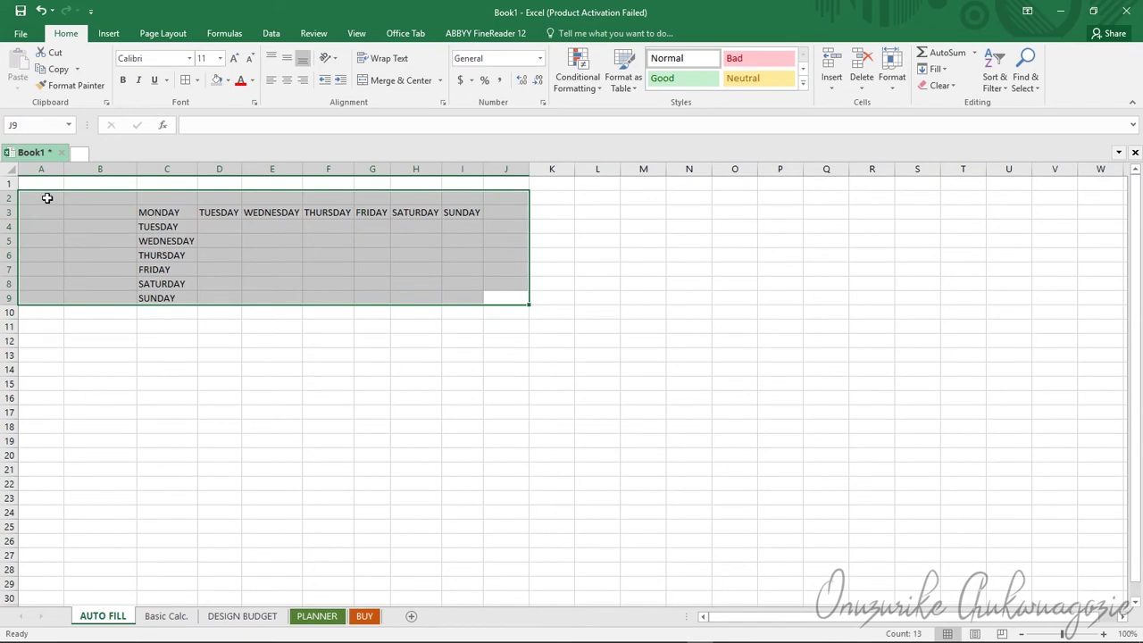
{"action": "key", "text": "Delete"}
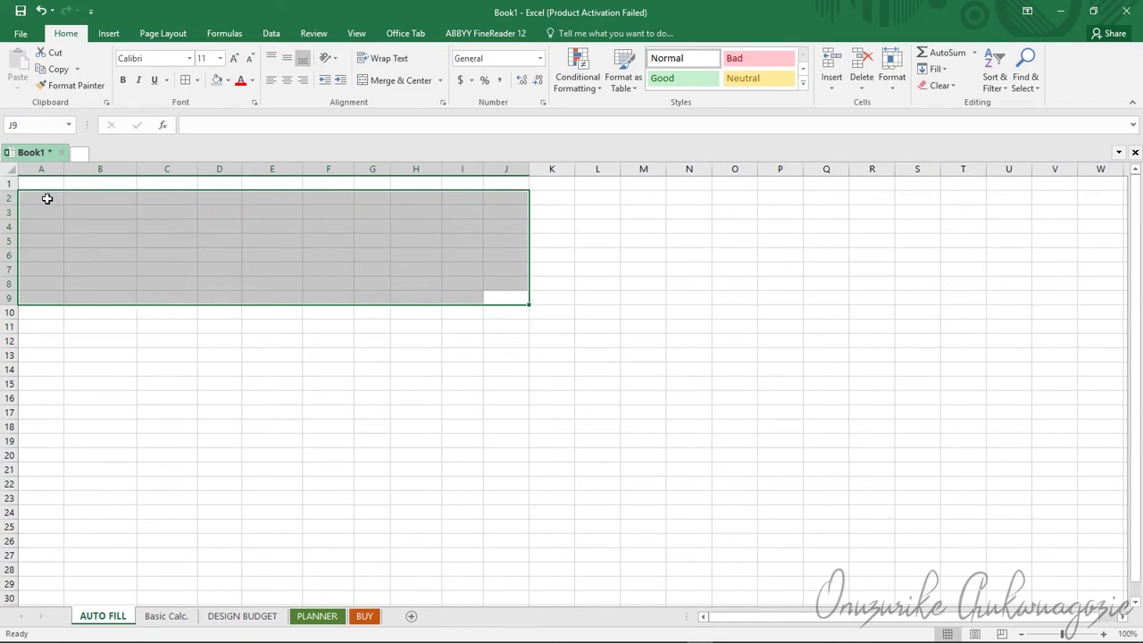
{"action": "left_click", "coordinate": [152, 237]}
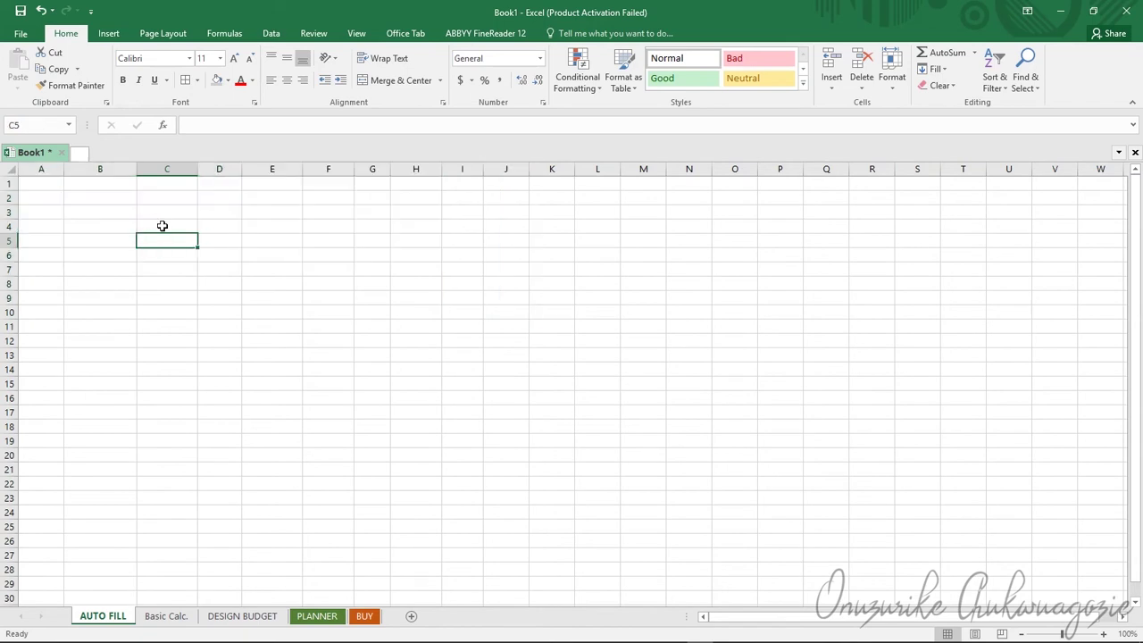
Enter JANUARY in C3 and auto-fill the month names down to C15
{"action": "left_click", "coordinate": [166, 216]}
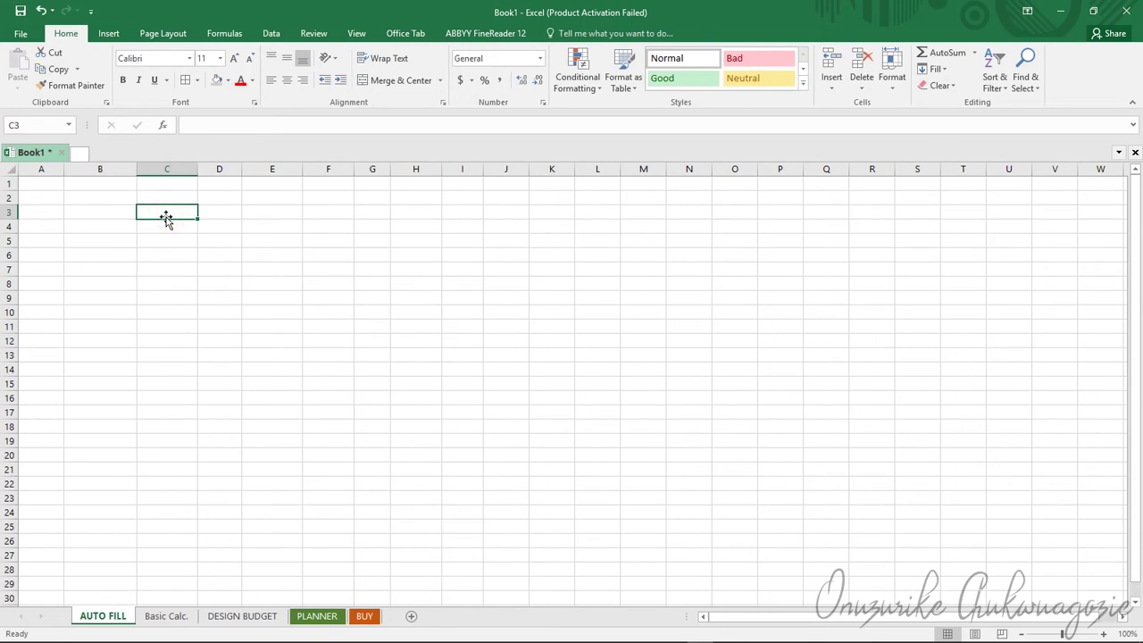
{"action": "type", "text": "JAN"}
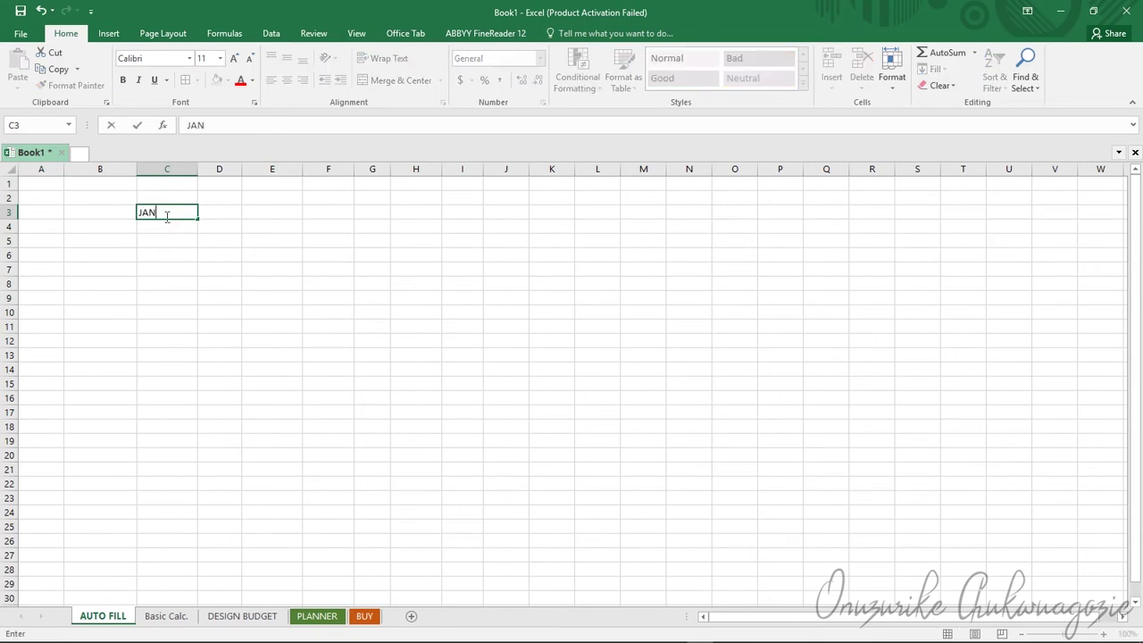
{"action": "type", "text": "UARY"}
{"action": "key", "text": "Return"}
{"action": "left_click", "coordinate": [166, 213]}
{"action": "left_click_drag", "start_coordinate": [198, 219], "coordinate": [204, 386]}
{"action": "left_click", "coordinate": [171, 269]}
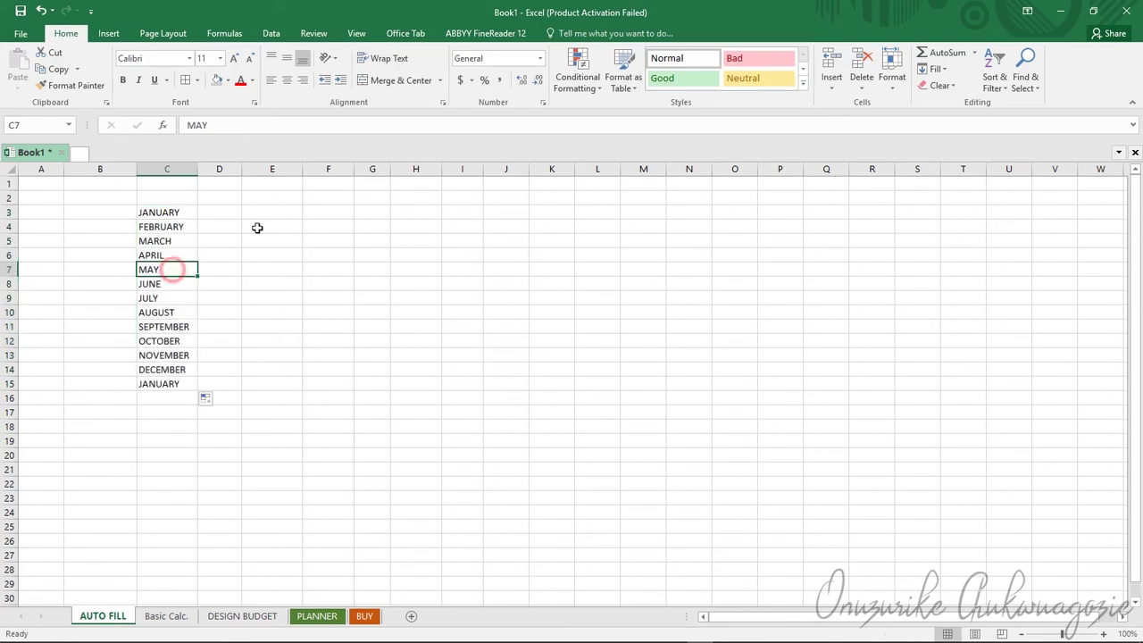
{"action": "left_click", "coordinate": [265, 214]}
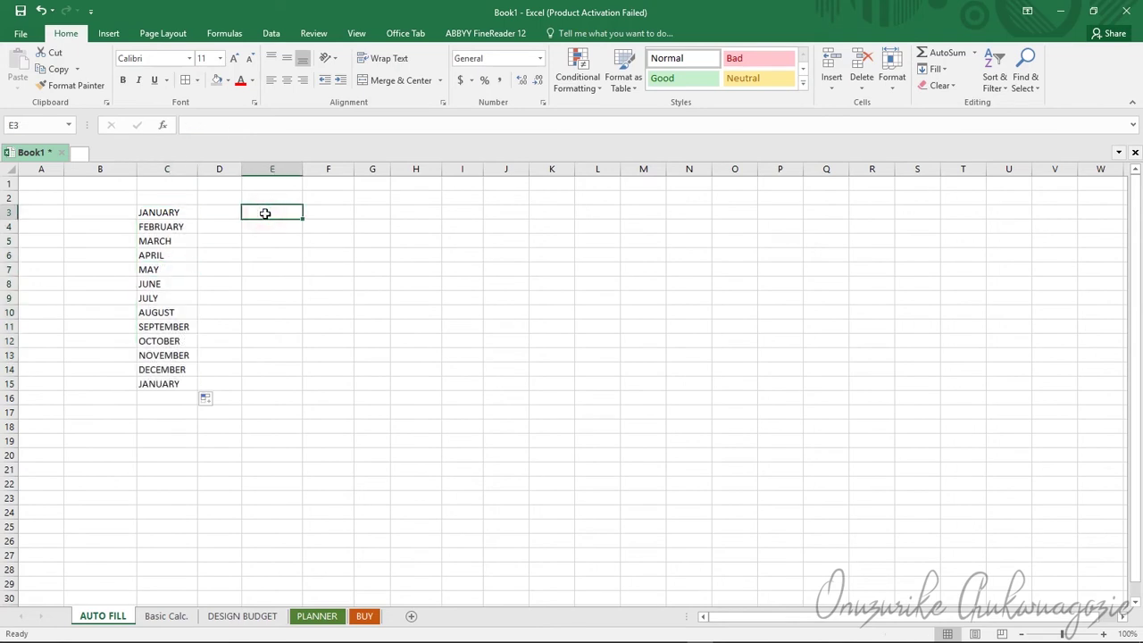
Enter MON in E3 and auto-fill abbreviated day names down to E13
{"action": "type", "text": "MON"}
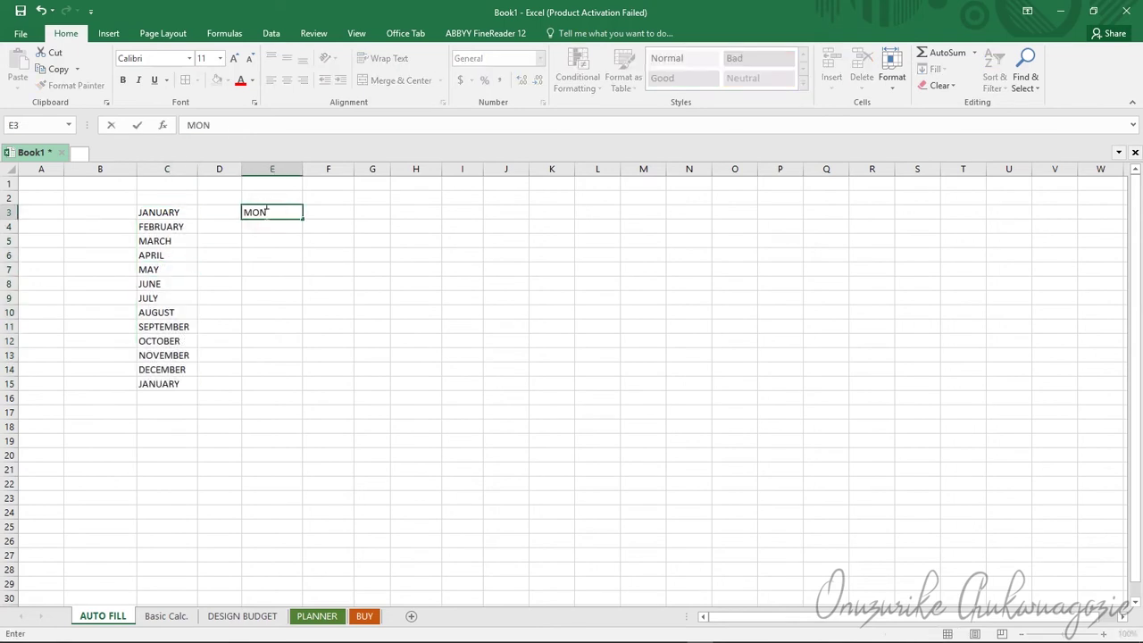
{"action": "left_click", "coordinate": [288, 224]}
{"action": "left_click", "coordinate": [295, 213]}
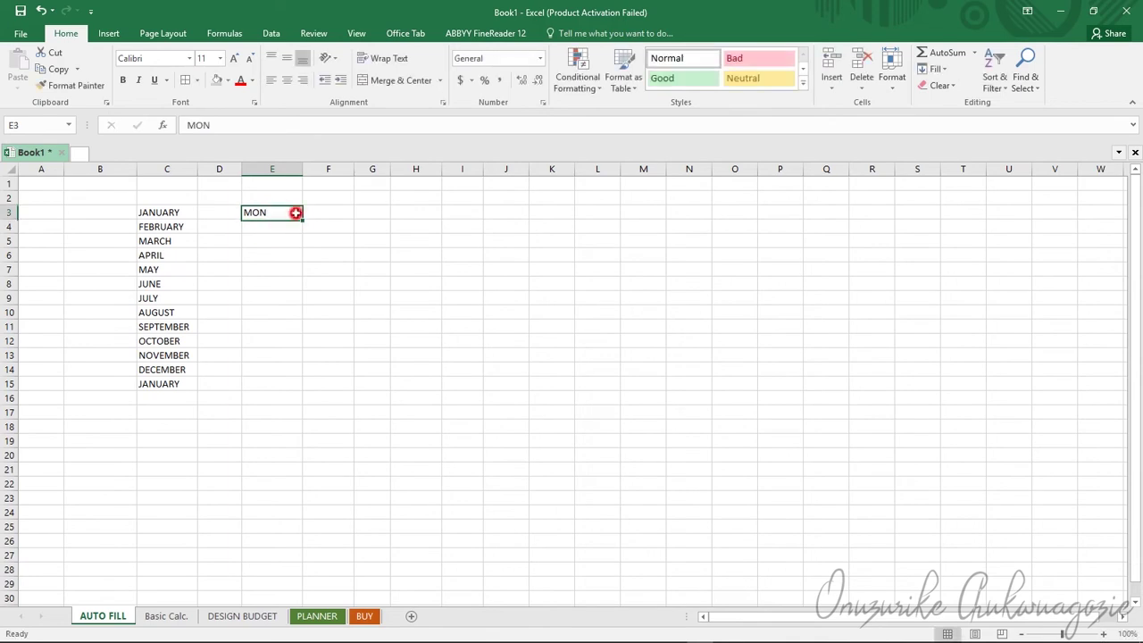
{"action": "left_click_drag", "start_coordinate": [303, 221], "coordinate": [309, 368]}
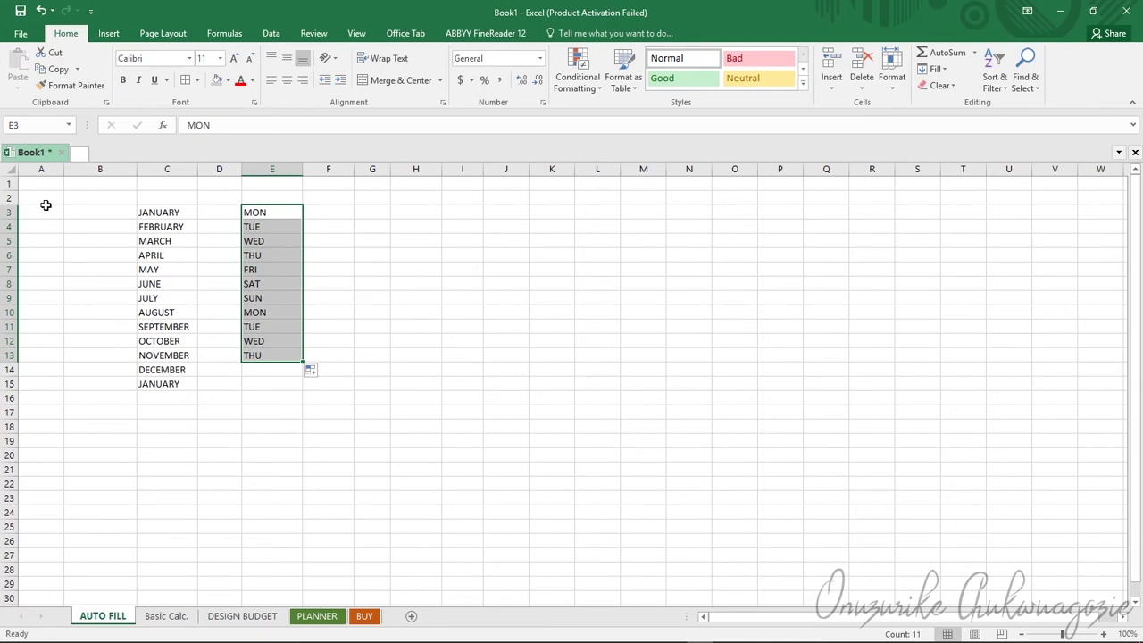
Enter JAN in B3 and auto-fill abbreviated months JAN to NOV down to B13
{"action": "left_click", "coordinate": [77, 210]}
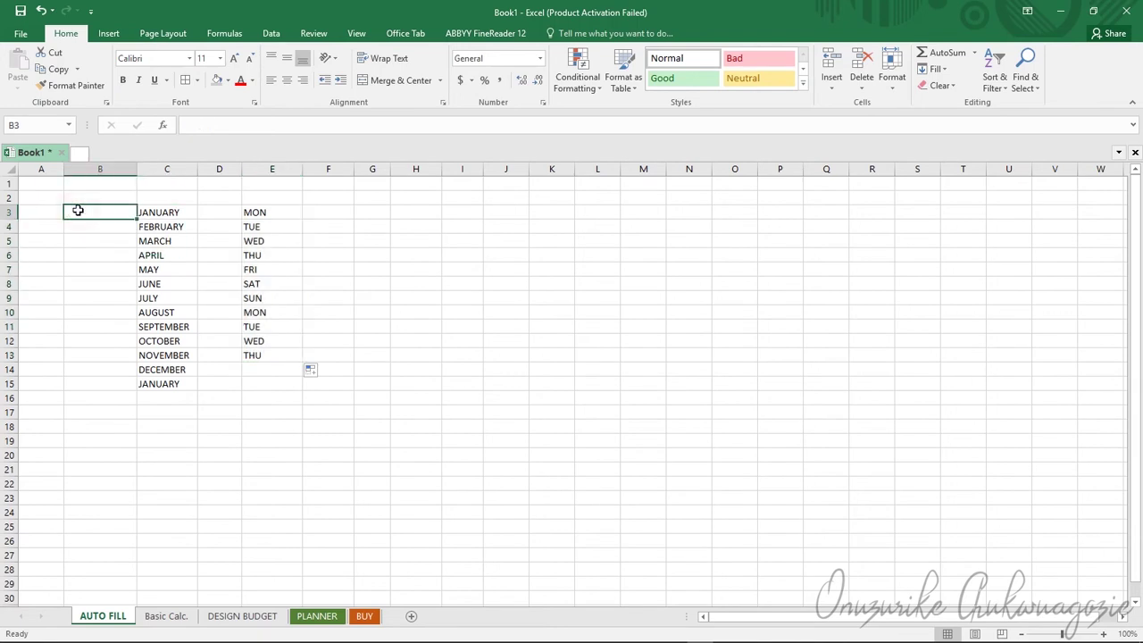
{"action": "type", "text": "JAN"}
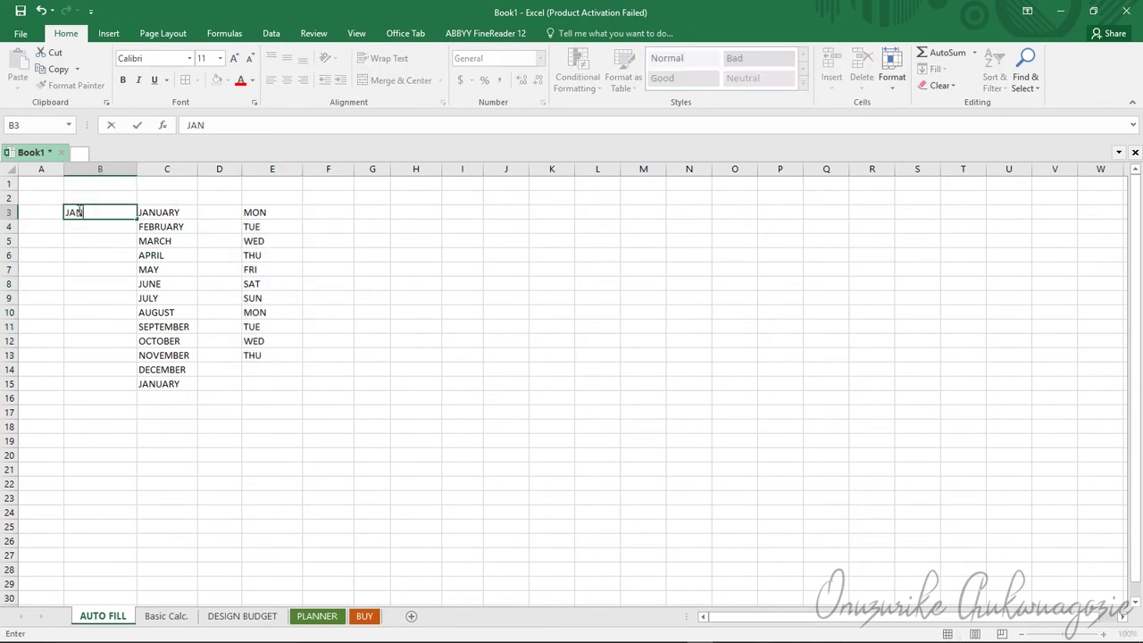
{"action": "key", "text": "Return"}
{"action": "left_click", "coordinate": [77, 211]}
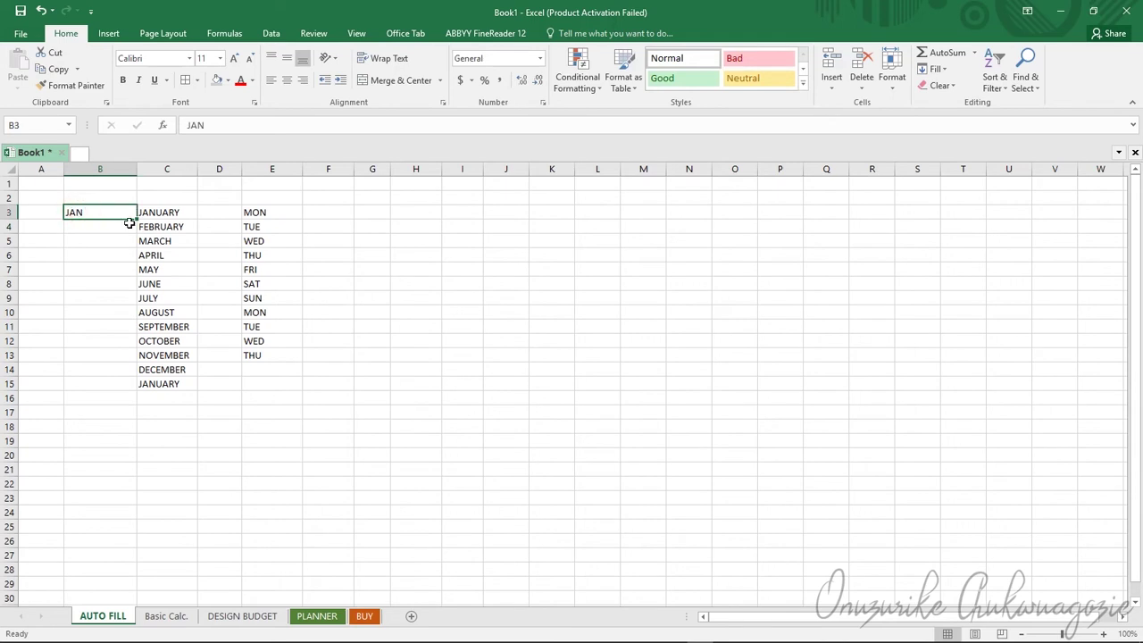
{"action": "left_click_drag", "start_coordinate": [137, 219], "coordinate": [143, 360]}
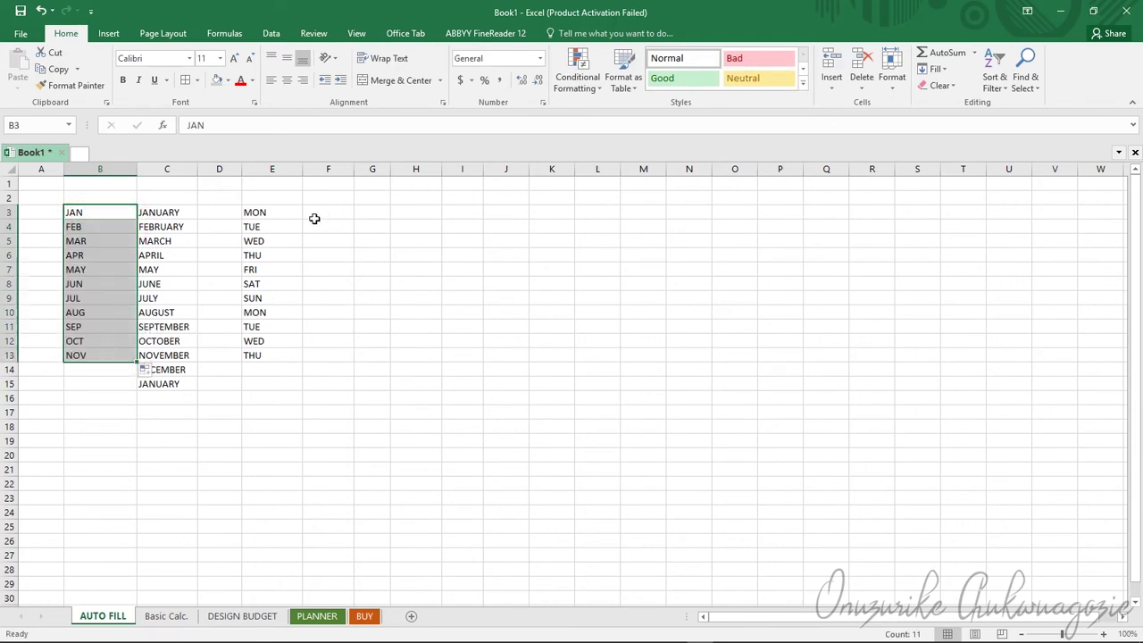
{"action": "left_click", "coordinate": [401, 212]}
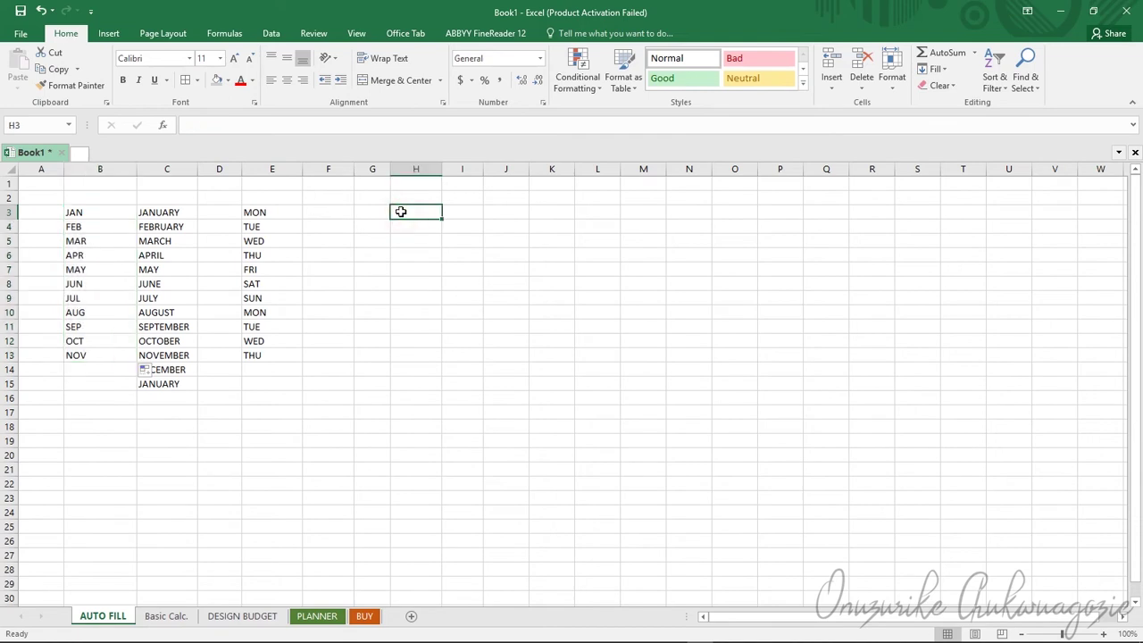
Enter 1 in H3, and 1 and 2 in I3 and I4
{"action": "type", "text": "1"}
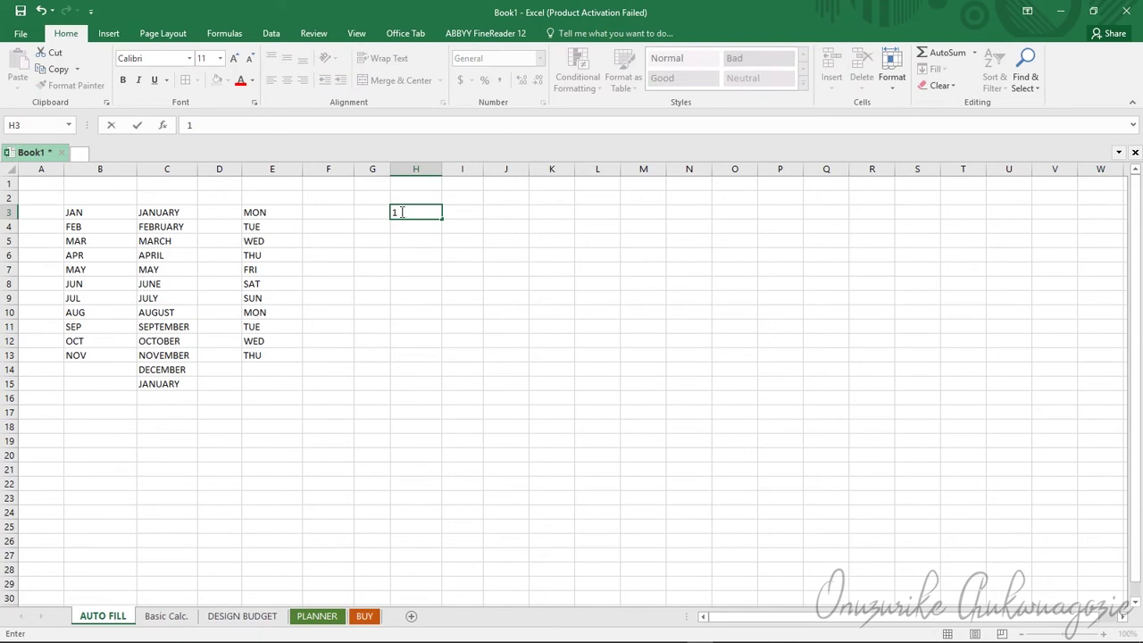
{"action": "key", "text": "Return"}
{"action": "left_click", "coordinate": [401, 212]}
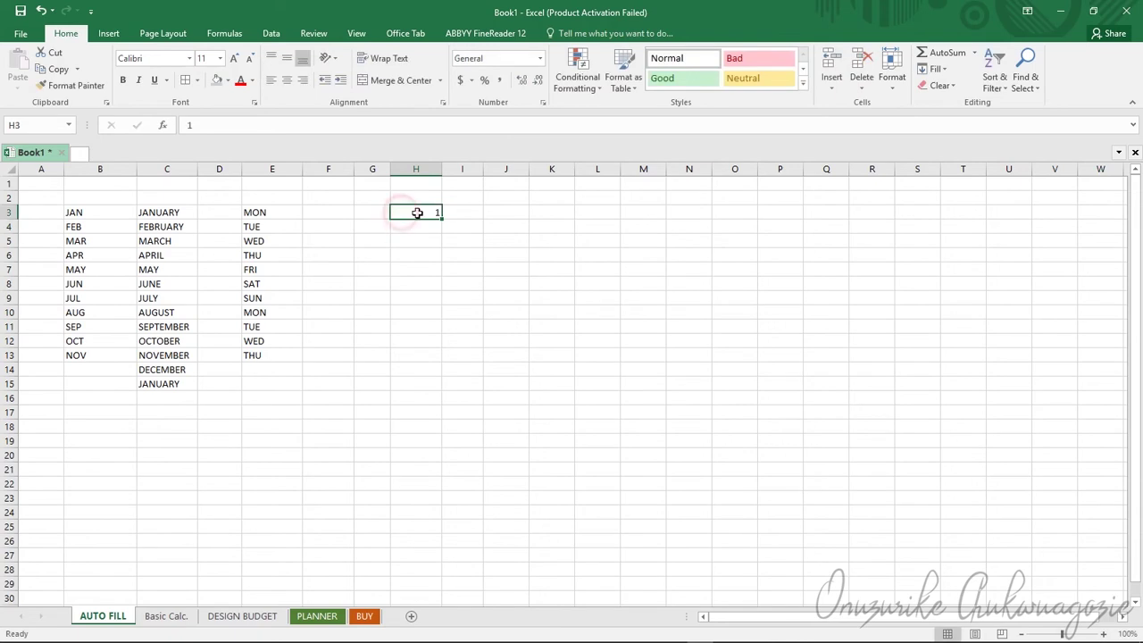
{"action": "left_click", "coordinate": [453, 215]}
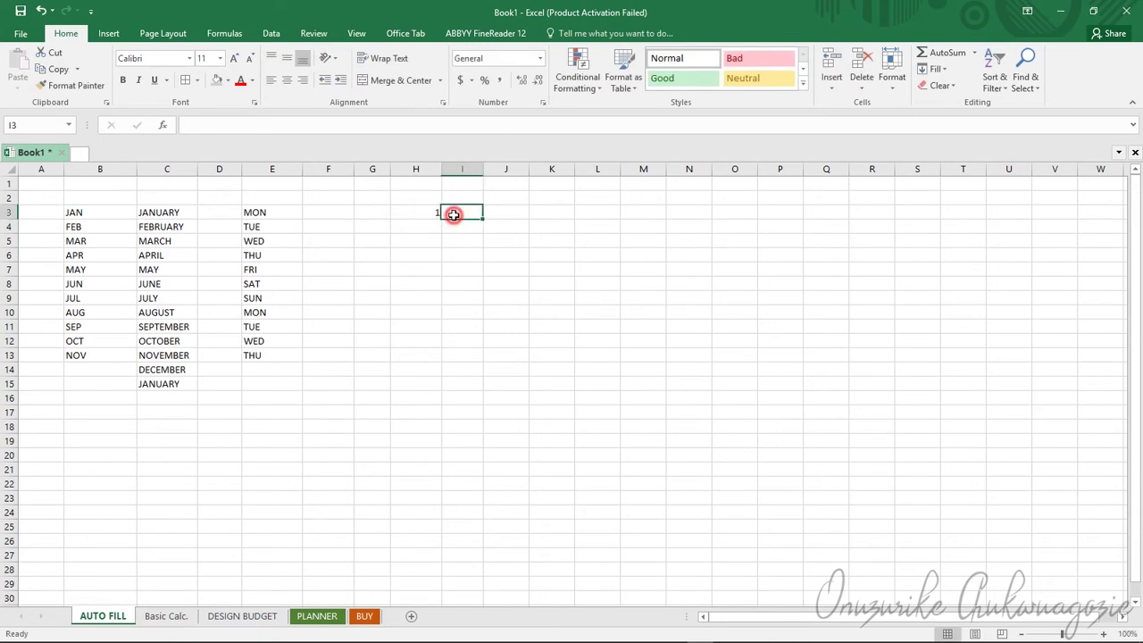
{"action": "type", "text": "1"}
{"action": "key", "text": "Return"}
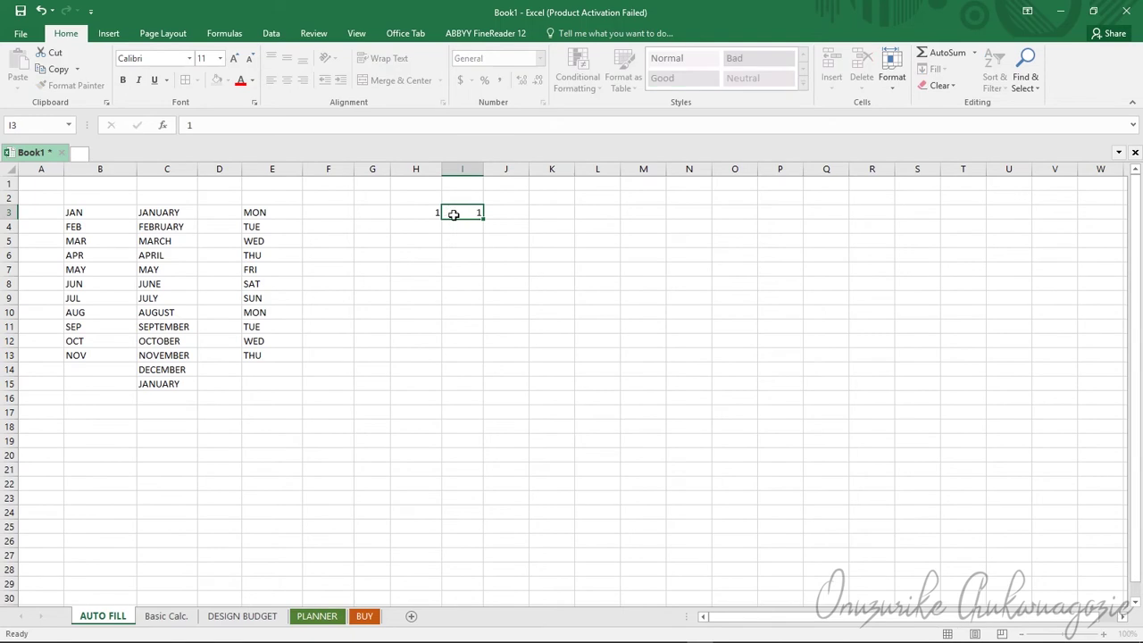
{"action": "type", "text": "2"}
{"action": "left_click", "coordinate": [437, 291]}
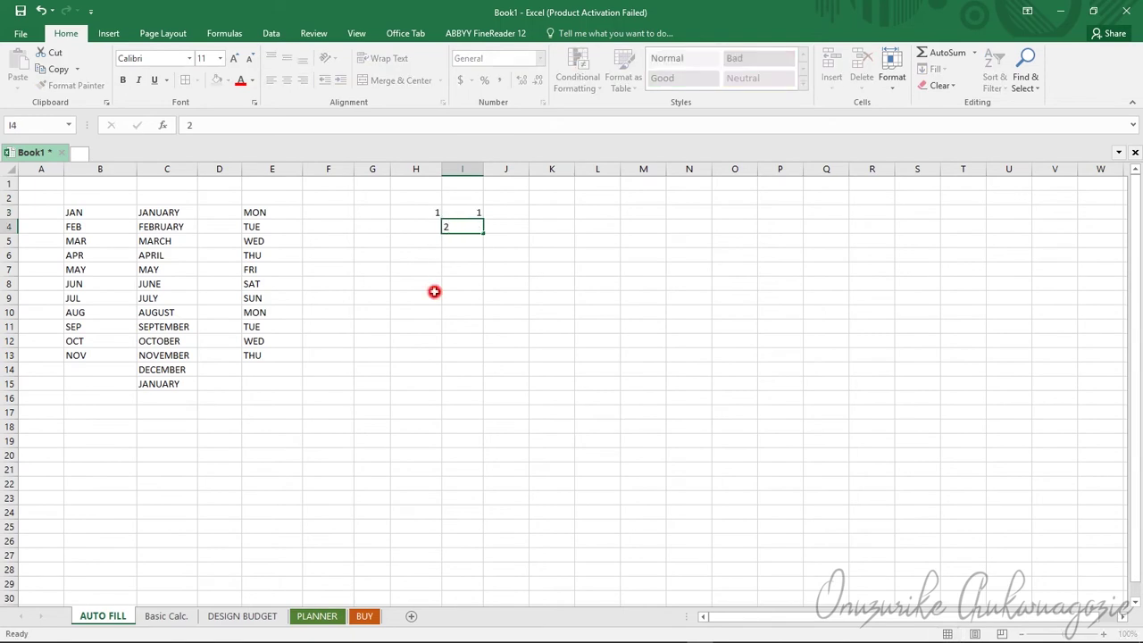
{"action": "left_click", "coordinate": [421, 216]}
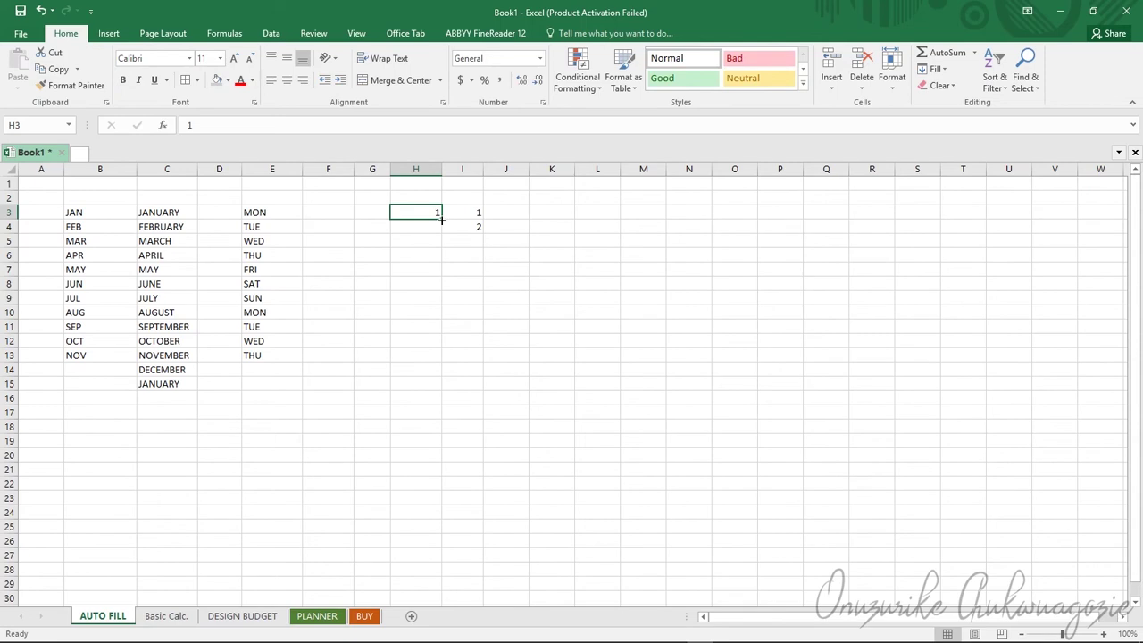
Fill H3 down to H14 and use Fill Series to number it 1 to 12
{"action": "left_click_drag", "start_coordinate": [440, 219], "coordinate": [420, 379]}
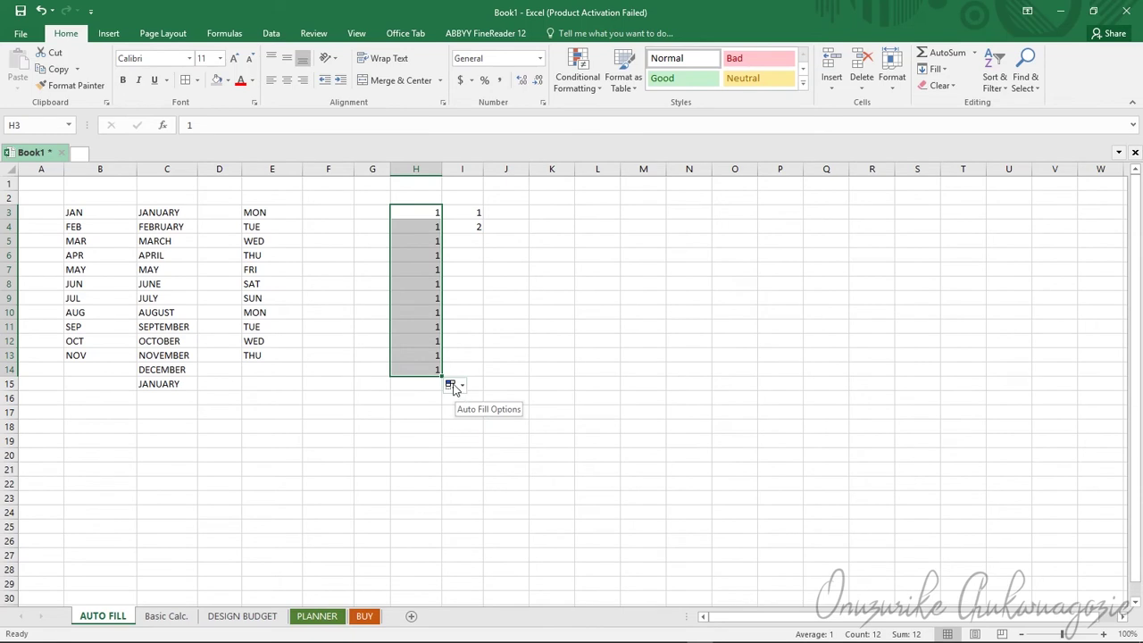
{"action": "left_click", "coordinate": [461, 389]}
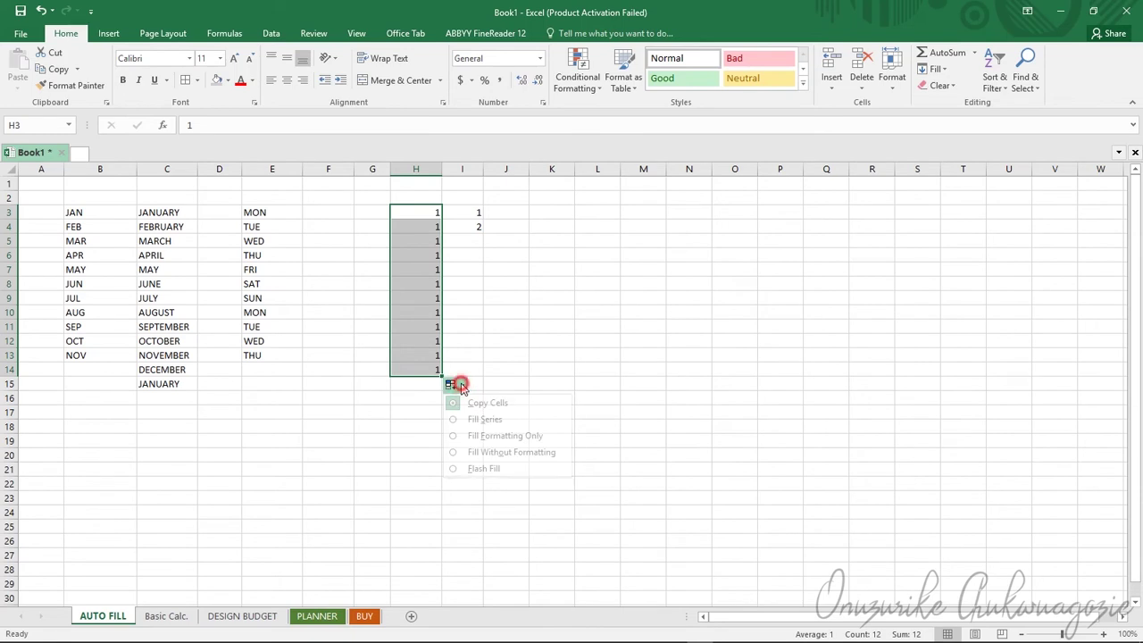
{"action": "left_click", "coordinate": [485, 421]}
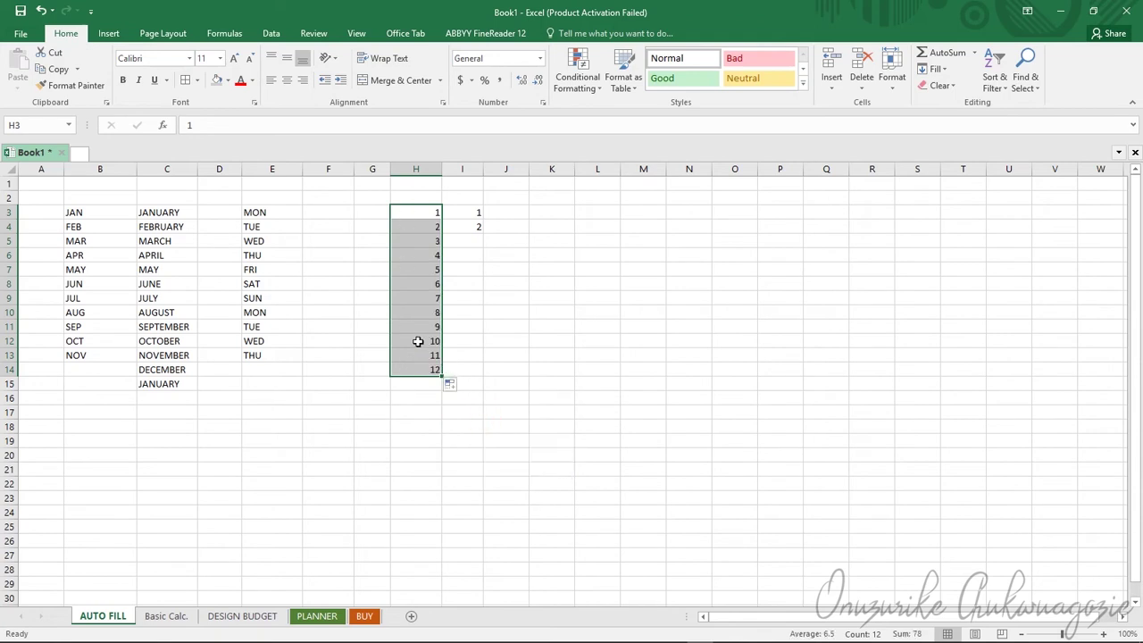
Extend the 1, 2 pattern in I3:I4 down to I14
{"action": "left_click", "coordinate": [456, 215]}
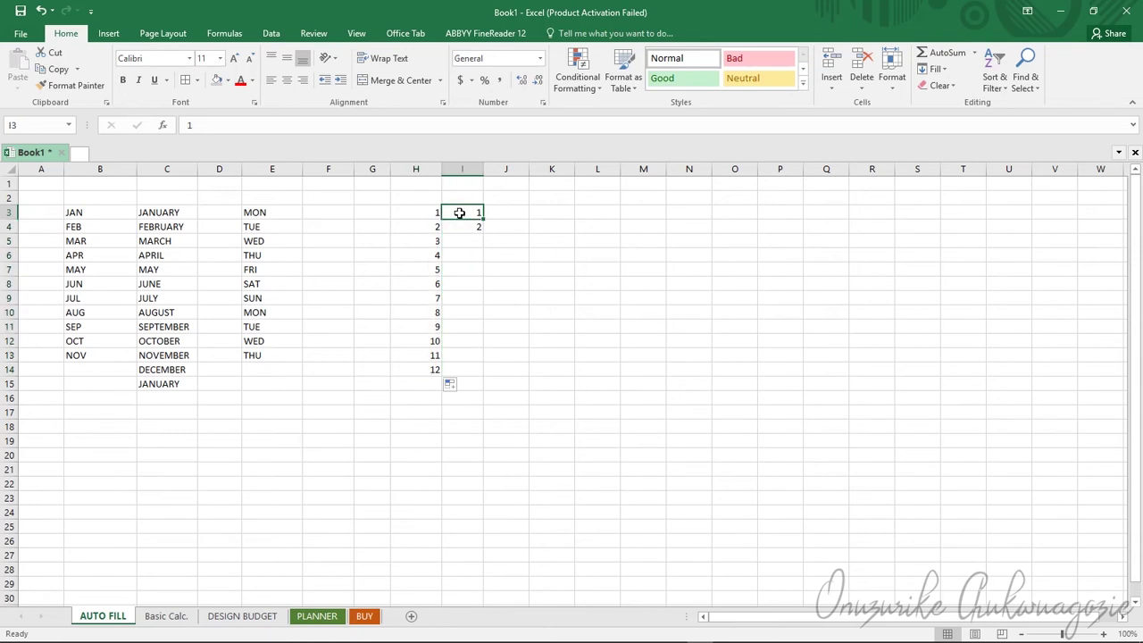
{"action": "left_click_drag", "start_coordinate": [459, 212], "coordinate": [464, 230]}
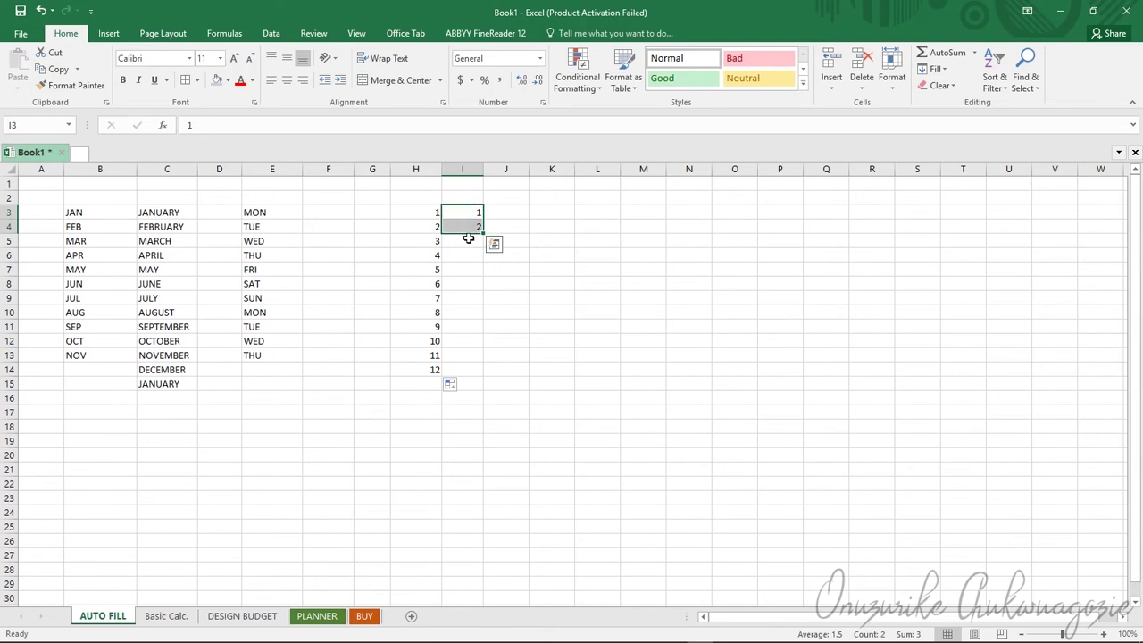
{"action": "left_click_drag", "start_coordinate": [484, 233], "coordinate": [486, 370]}
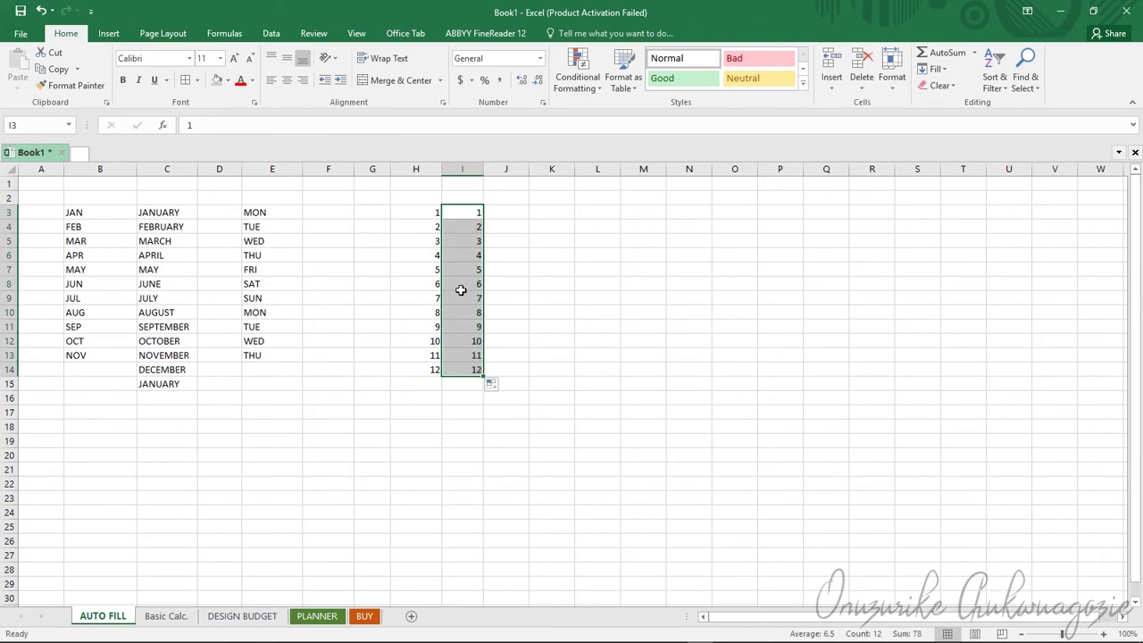
Enter 5 and 10 in K3:K4 and extend the step-of-five series to 55 in K13
{"action": "left_click", "coordinate": [555, 212]}
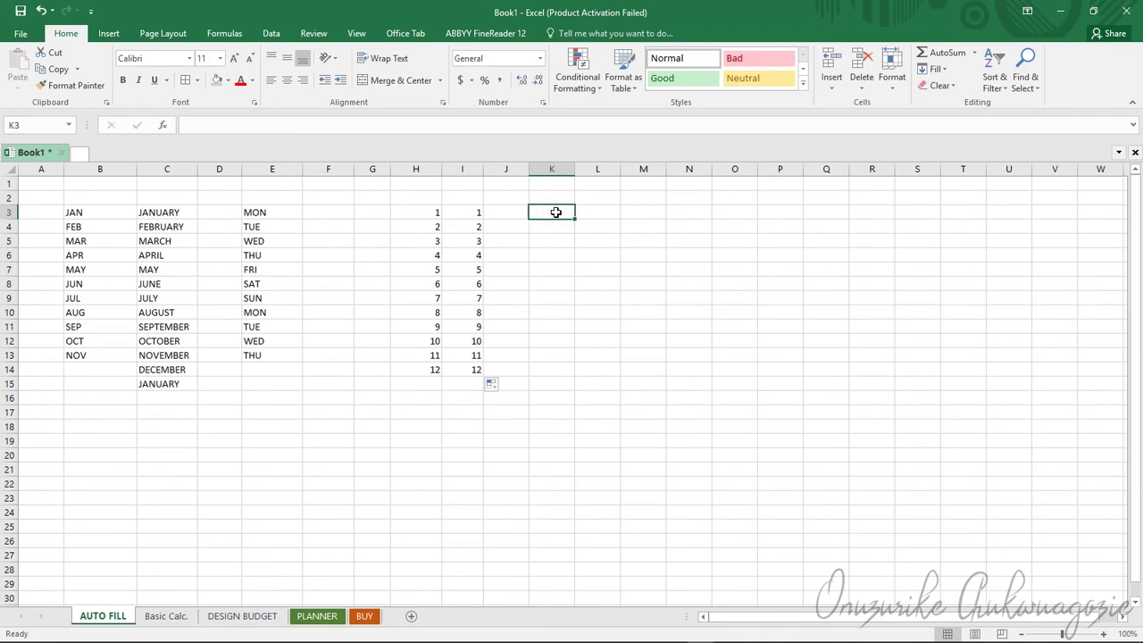
{"action": "type", "text": "5"}
{"action": "key", "text": "Return"}
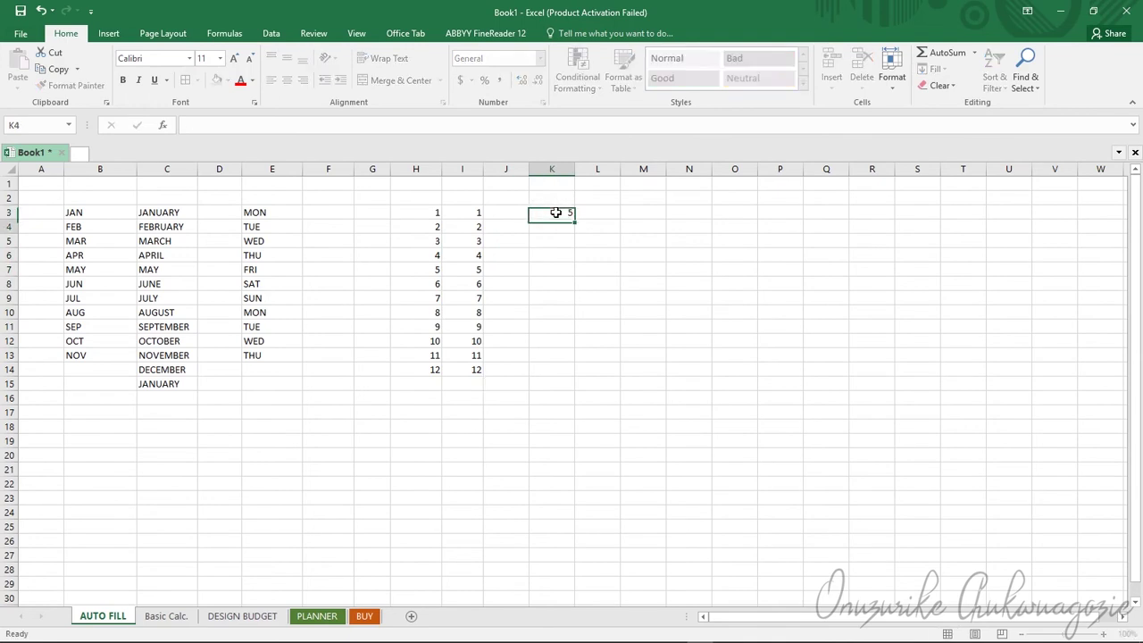
{"action": "type", "text": "10"}
{"action": "key", "text": "Return"}
{"action": "left_click", "coordinate": [559, 212]}
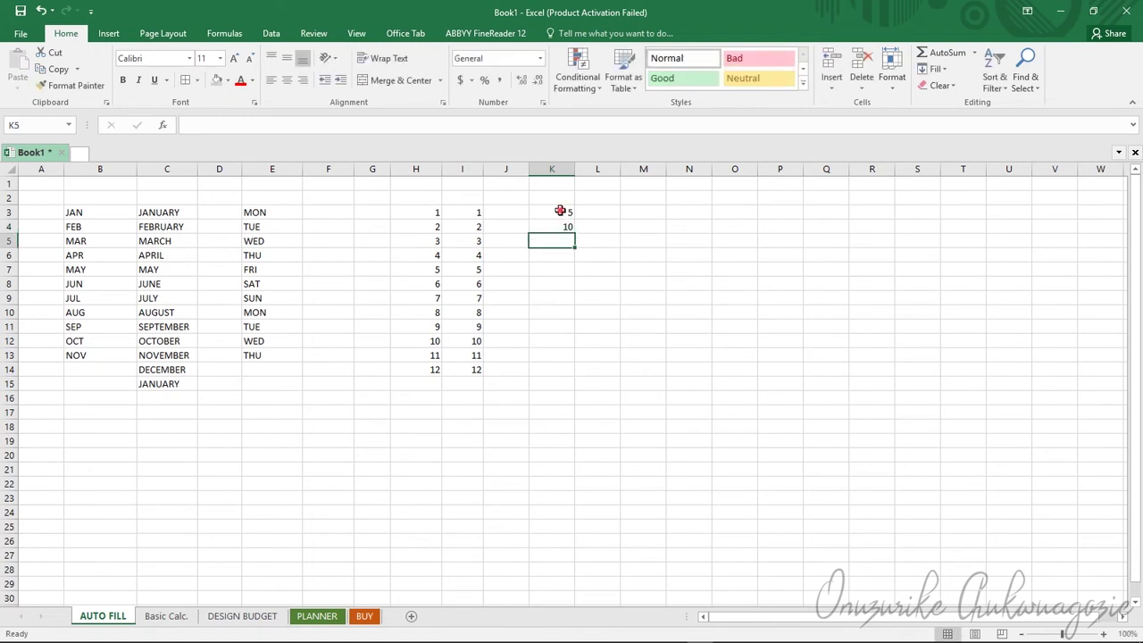
{"action": "left_click_drag", "start_coordinate": [560, 211], "coordinate": [584, 362]}
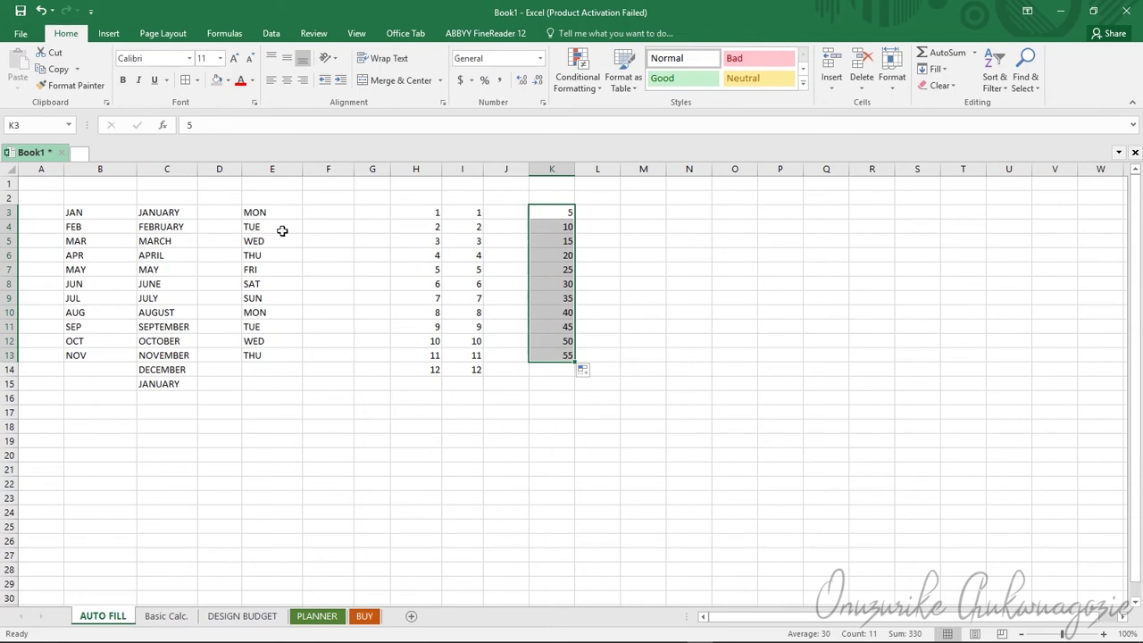
{"action": "left_click_drag", "start_coordinate": [38, 205], "coordinate": [671, 415]}
{"action": "left_click", "coordinate": [599, 446]}
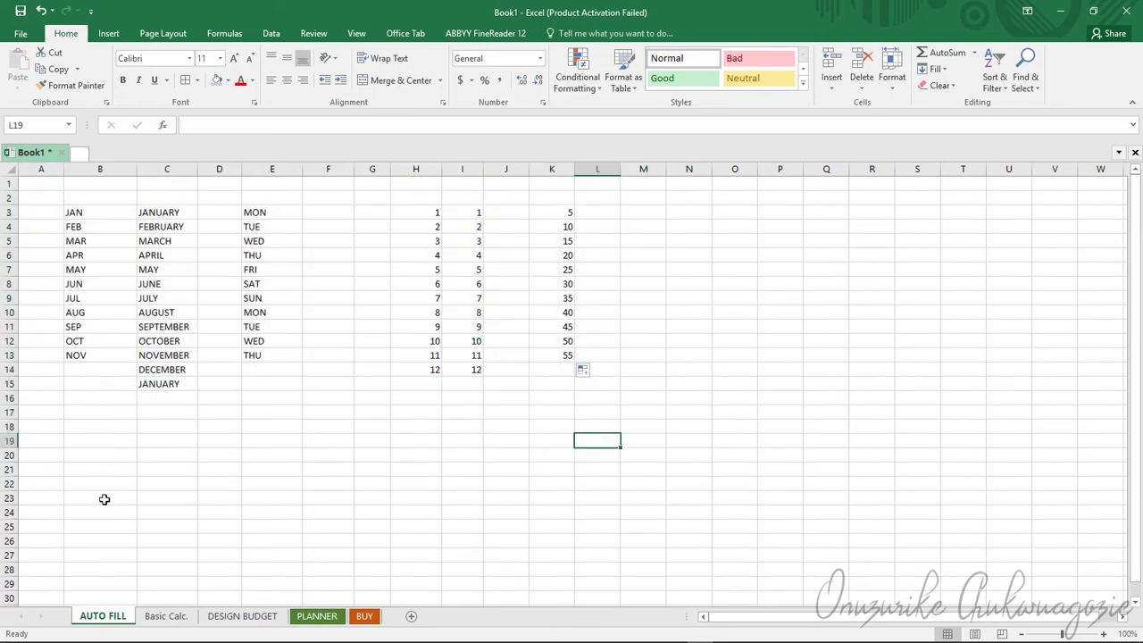
On the Basic Calc. sheet, type the heading OPERATORS in C2
{"action": "left_click", "coordinate": [167, 616]}
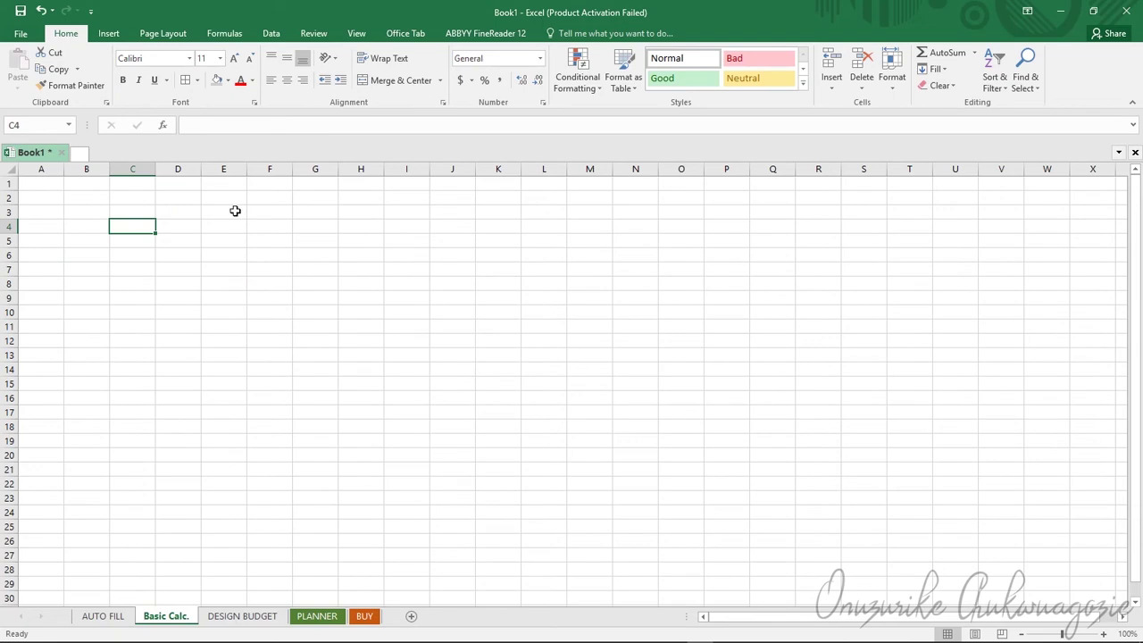
{"action": "left_click", "coordinate": [141, 200]}
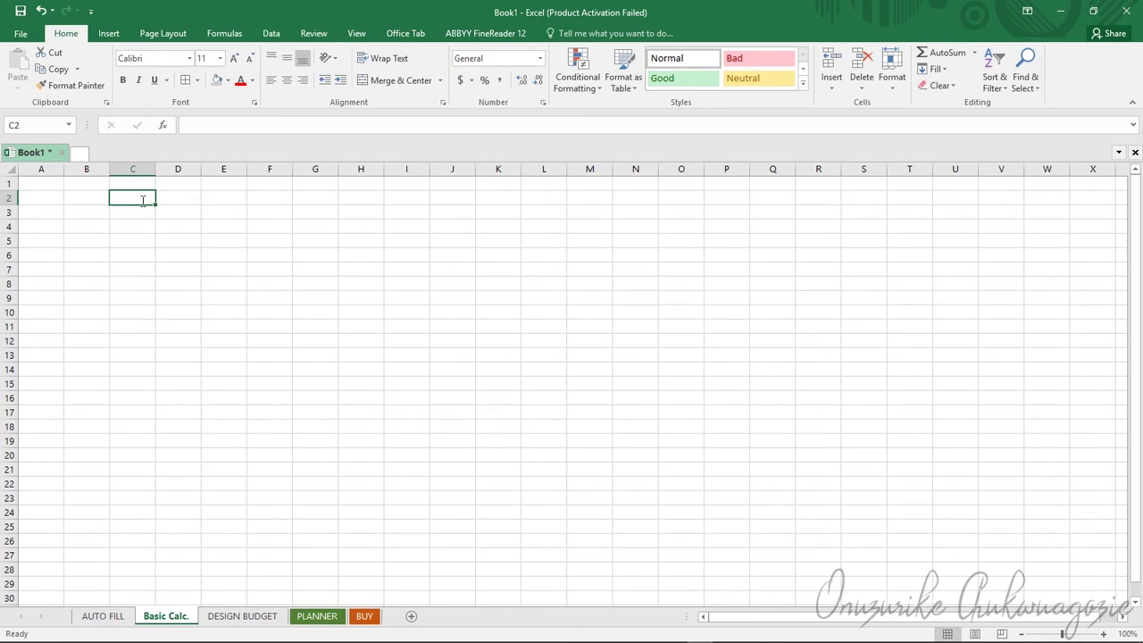
{"action": "type", "text": "O"}
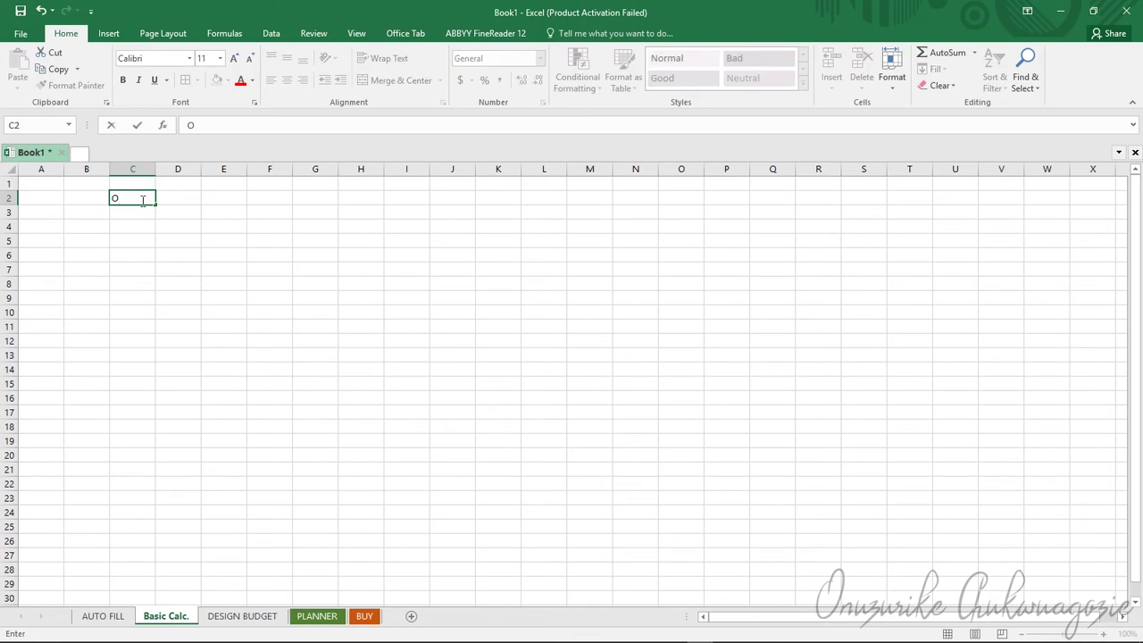
{"action": "type", "text": "PERATORS"}
{"action": "left_click", "coordinate": [224, 266]}
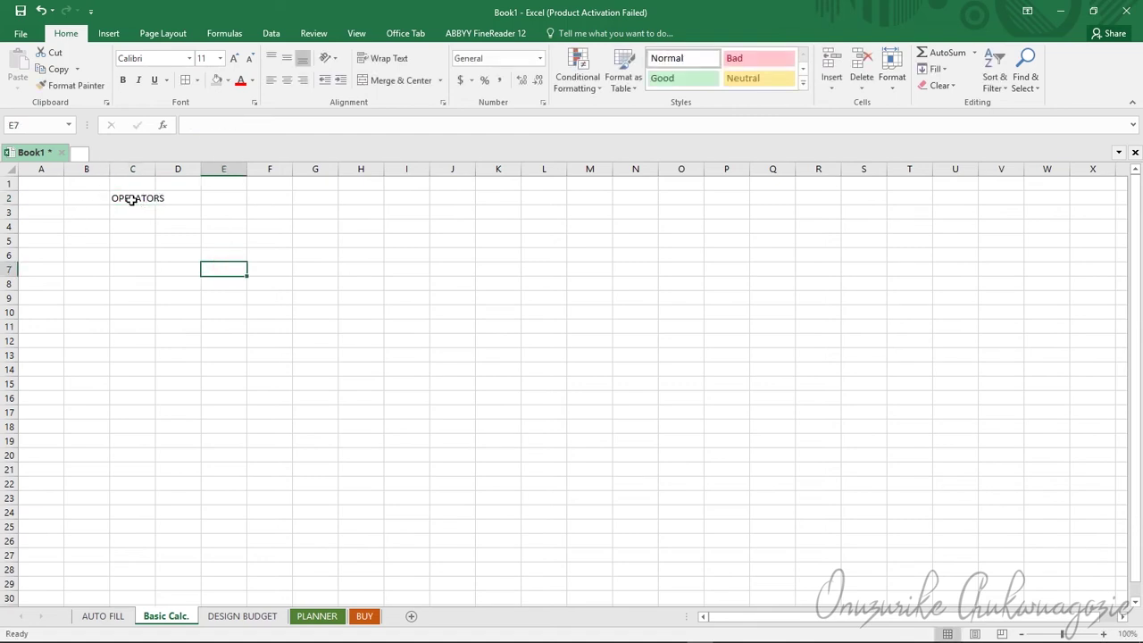
Widen column C to fit OPERATORS and make it bold at font size 28
{"action": "left_click", "coordinate": [131, 197]}
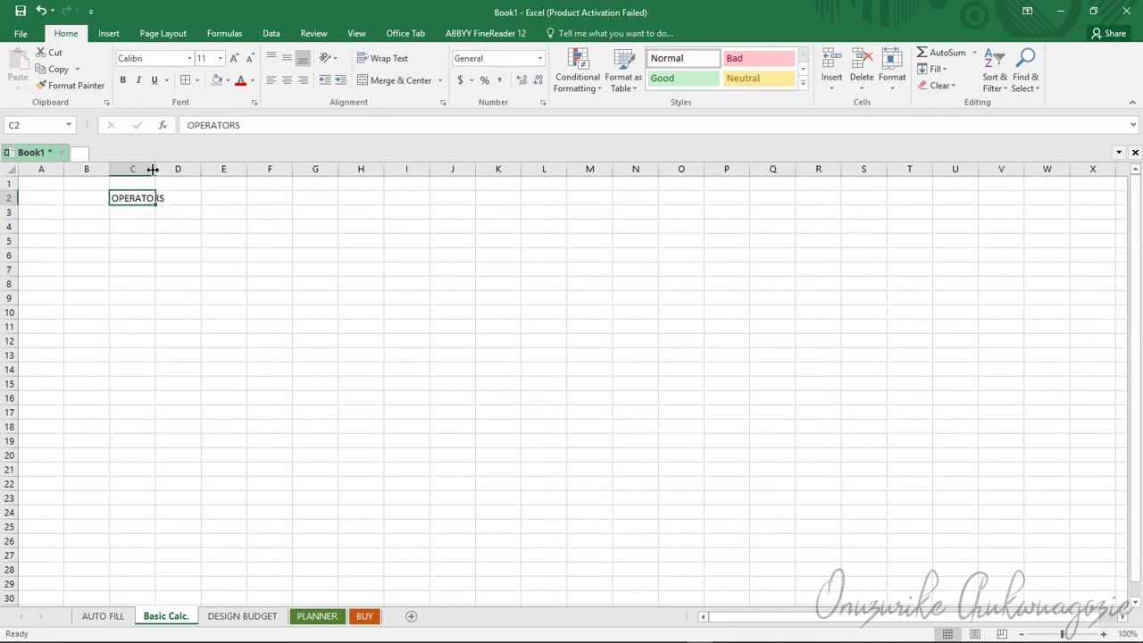
{"action": "double_click", "coordinate": [154, 169]}
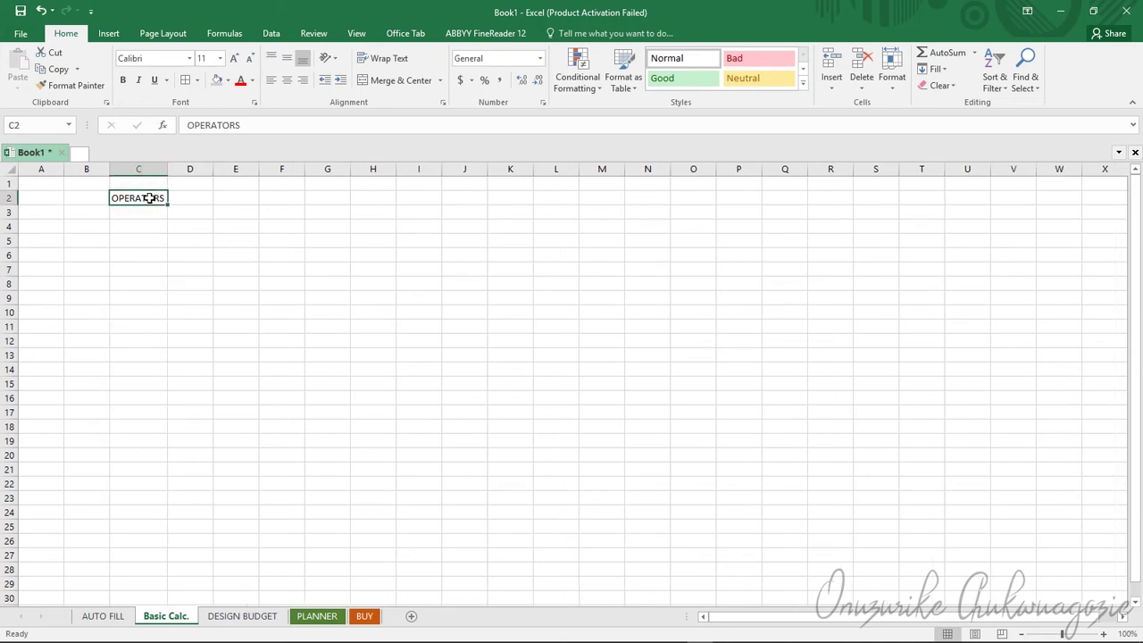
{"action": "left_click", "coordinate": [122, 79]}
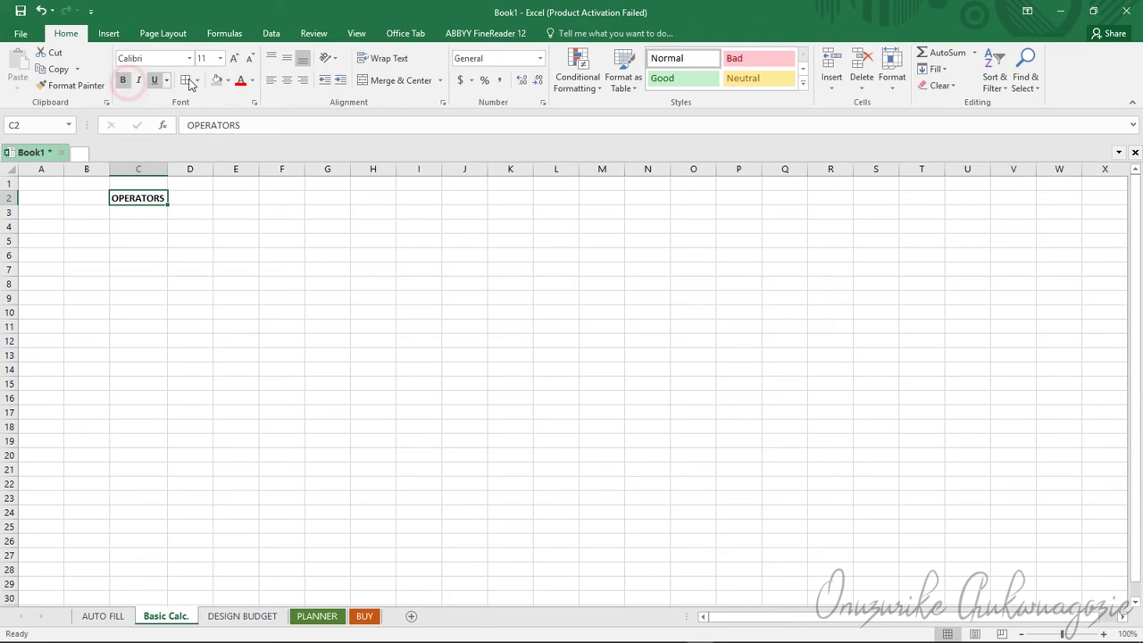
{"action": "left_click", "coordinate": [234, 58]}
{"action": "left_click", "coordinate": [233, 58]}
{"action": "left_click", "coordinate": [233, 58]}
{"action": "left_click", "coordinate": [233, 58]}
{"action": "left_click", "coordinate": [233, 58]}
{"action": "left_click", "coordinate": [233, 58]}
{"action": "left_click", "coordinate": [233, 58]}
{"action": "left_click", "coordinate": [233, 58]}
{"action": "left_click", "coordinate": [233, 58]}
{"action": "left_click", "coordinate": [196, 274]}
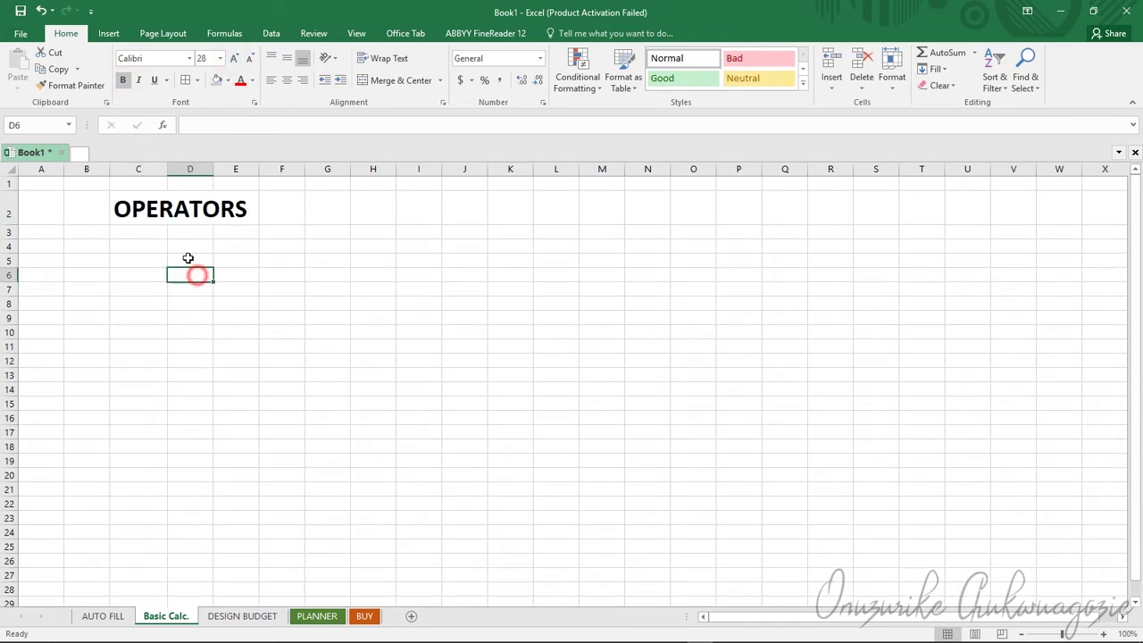
{"action": "left_click", "coordinate": [132, 210]}
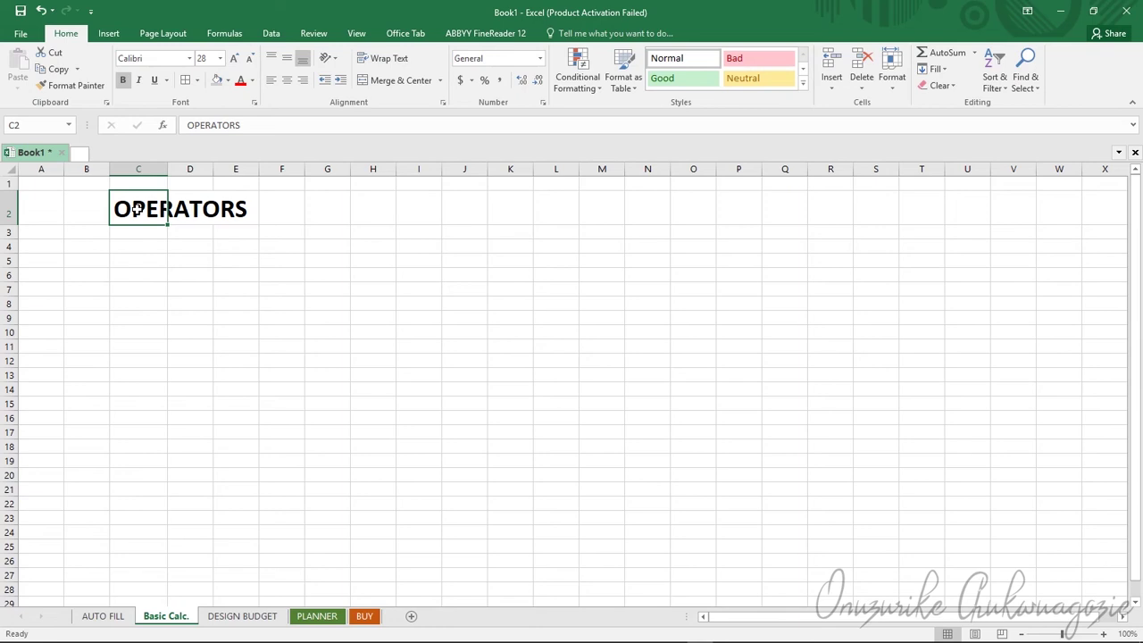
Merge and centre OPERATORS across C2:E2 and give the cells a grey fill
{"action": "left_click_drag", "start_coordinate": [125, 209], "coordinate": [243, 209]}
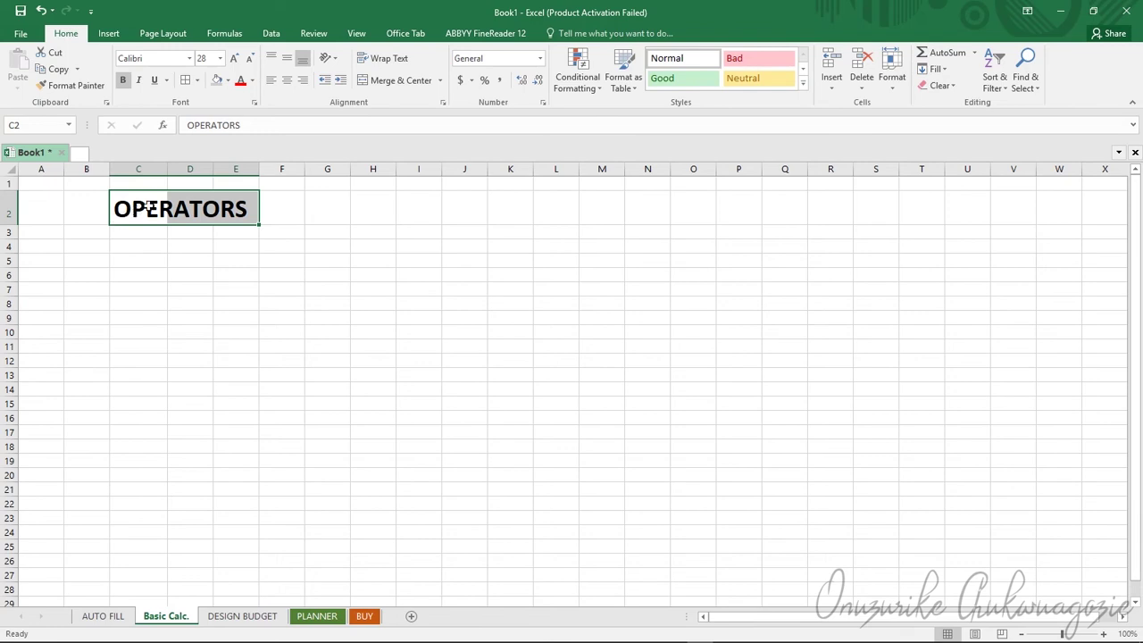
{"action": "left_click", "coordinate": [401, 80]}
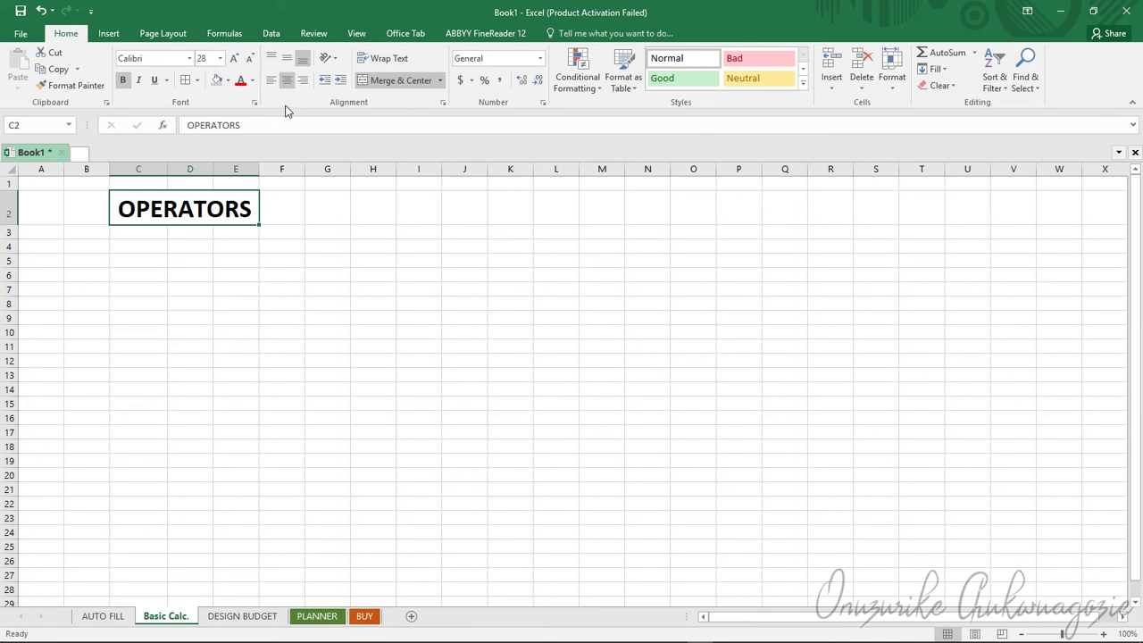
{"action": "left_click", "coordinate": [226, 81]}
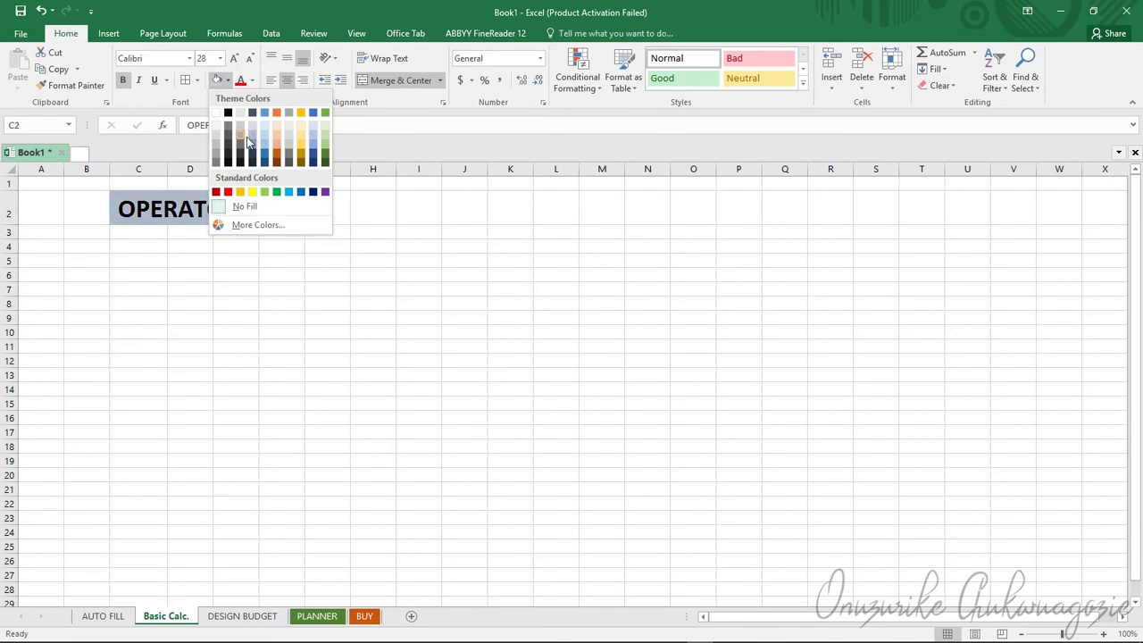
{"action": "left_click", "coordinate": [242, 134]}
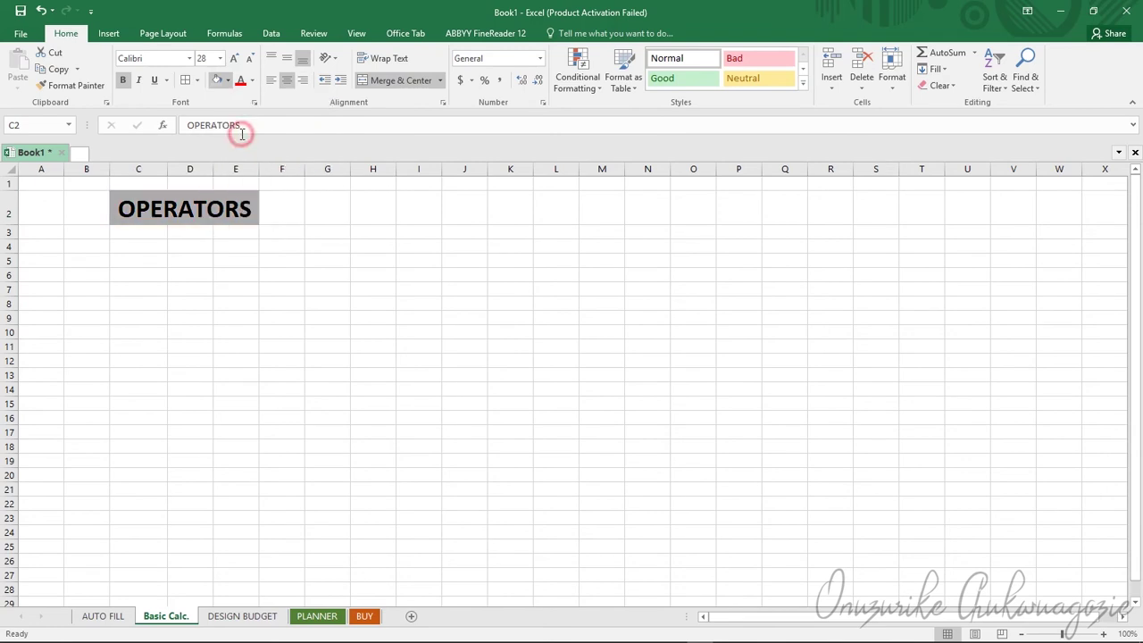
{"action": "left_click", "coordinate": [184, 277]}
Enter the numbers 5 in C5 and 6 in C7
{"action": "left_click", "coordinate": [137, 264]}
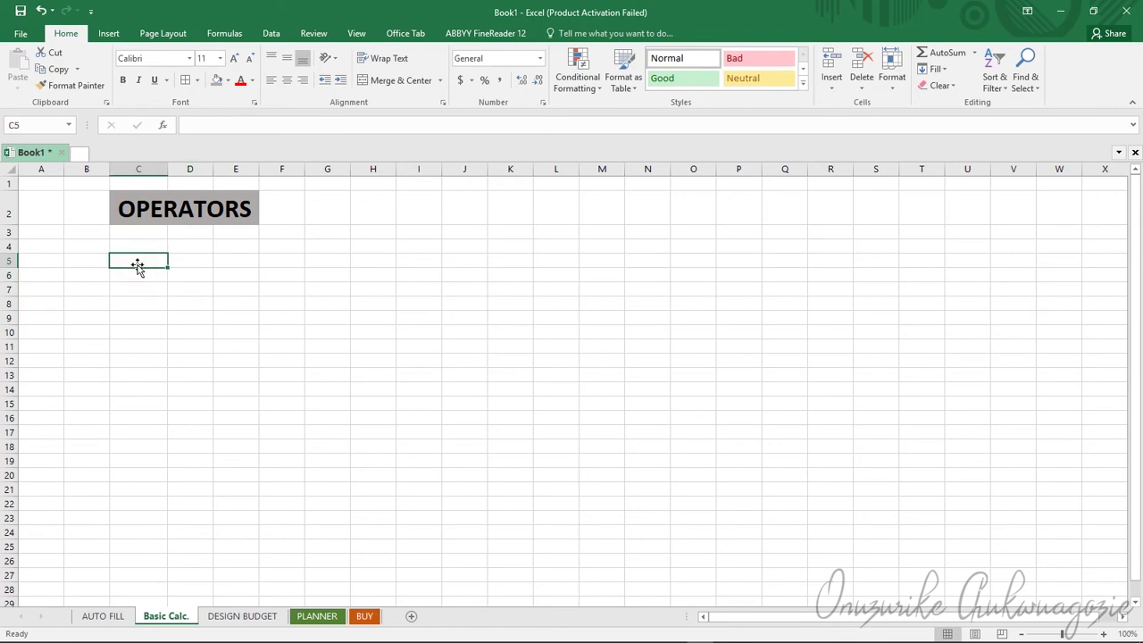
{"action": "type", "text": "5"}
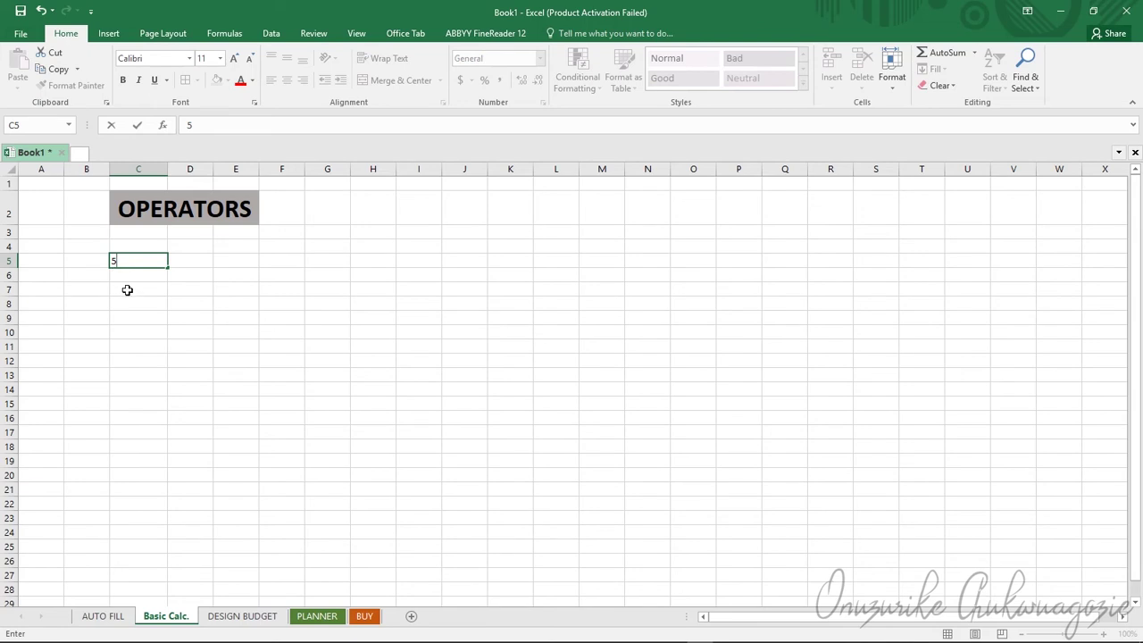
{"action": "left_click", "coordinate": [127, 289]}
{"action": "type", "text": "6"}
{"action": "left_click", "coordinate": [199, 306]}
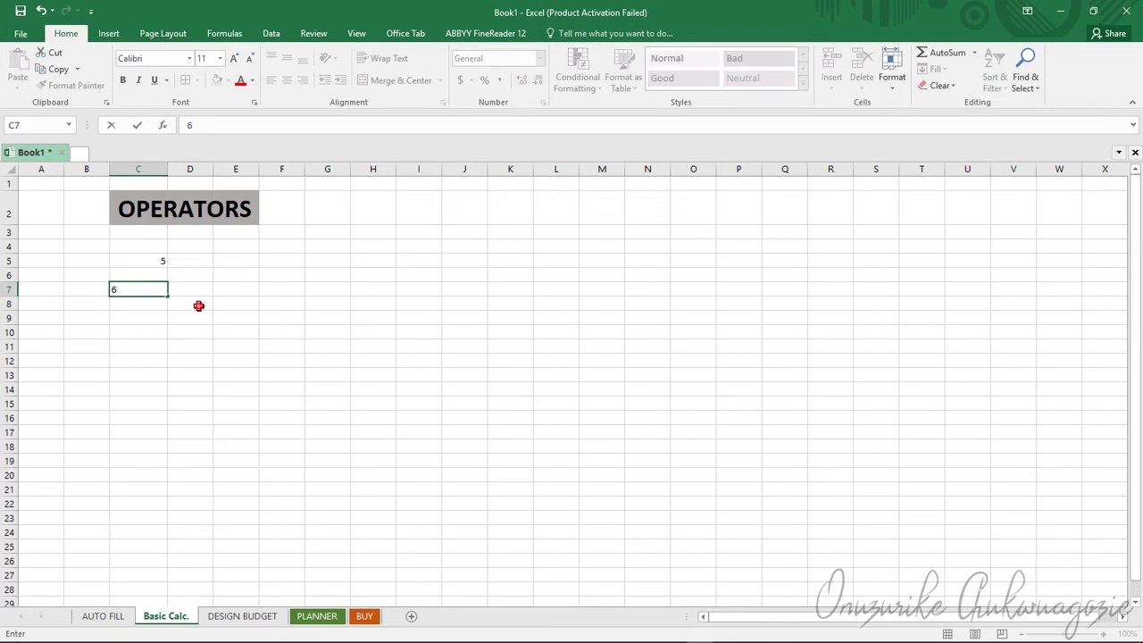
Make the numbers in C5:E8 bold at font size 14
{"action": "left_click", "coordinate": [139, 260]}
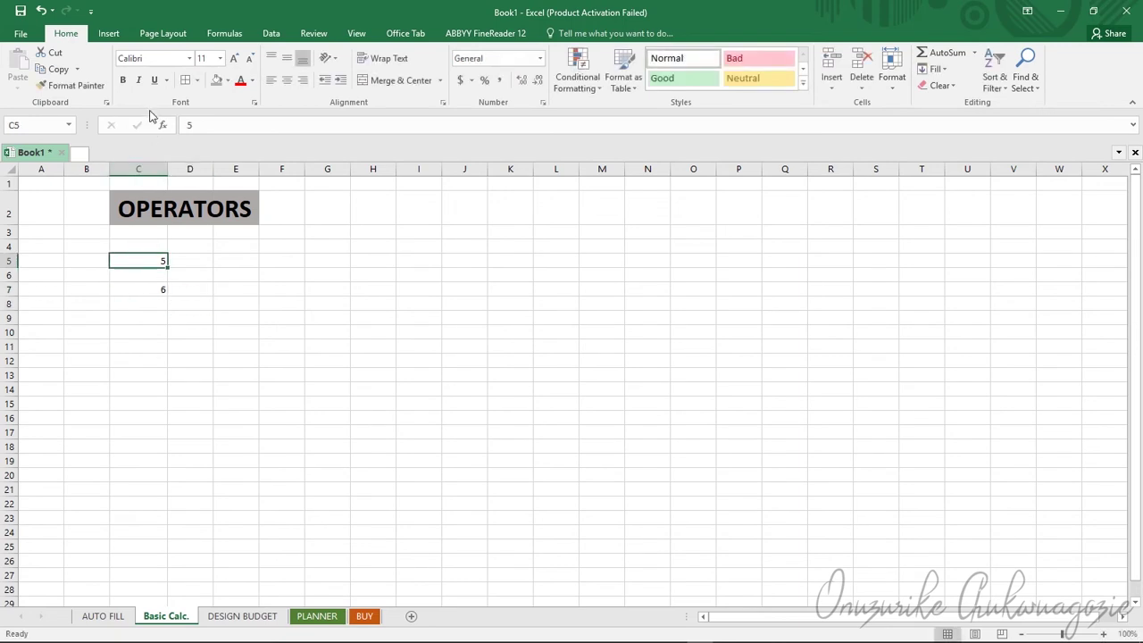
{"action": "left_click_drag", "start_coordinate": [121, 258], "coordinate": [223, 302]}
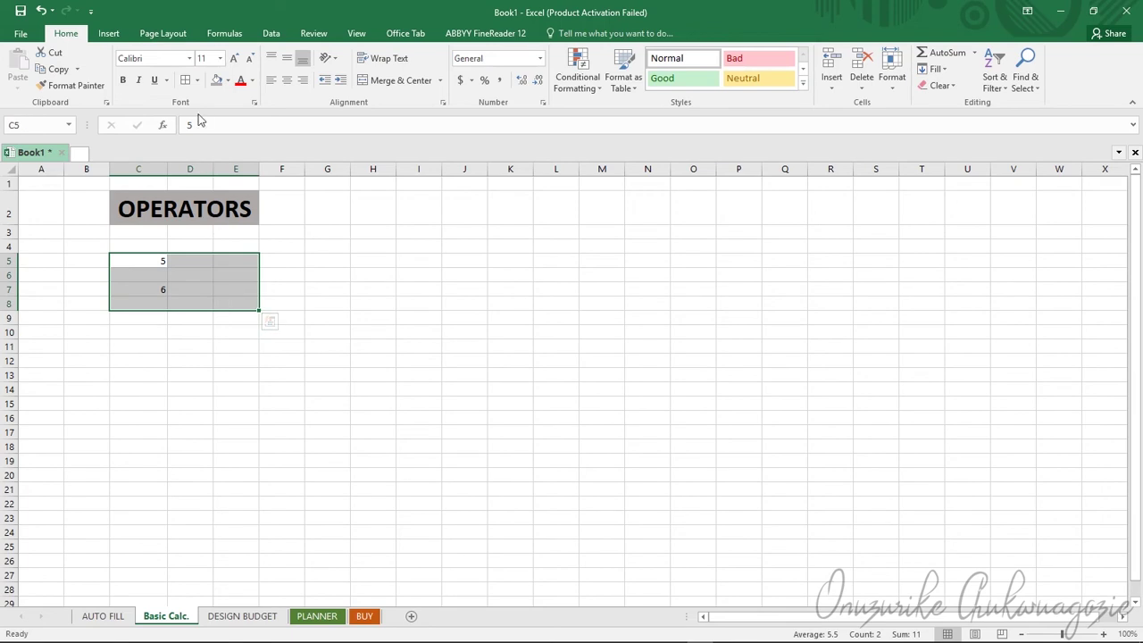
{"action": "left_click", "coordinate": [235, 59]}
{"action": "left_click", "coordinate": [235, 59]}
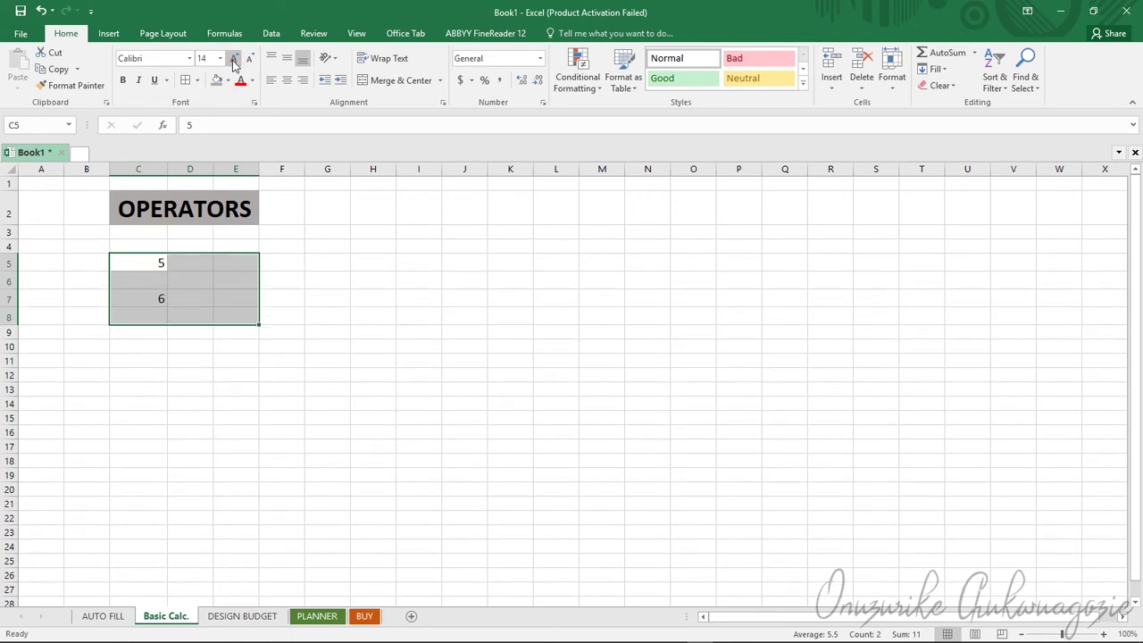
{"action": "left_click", "coordinate": [123, 81]}
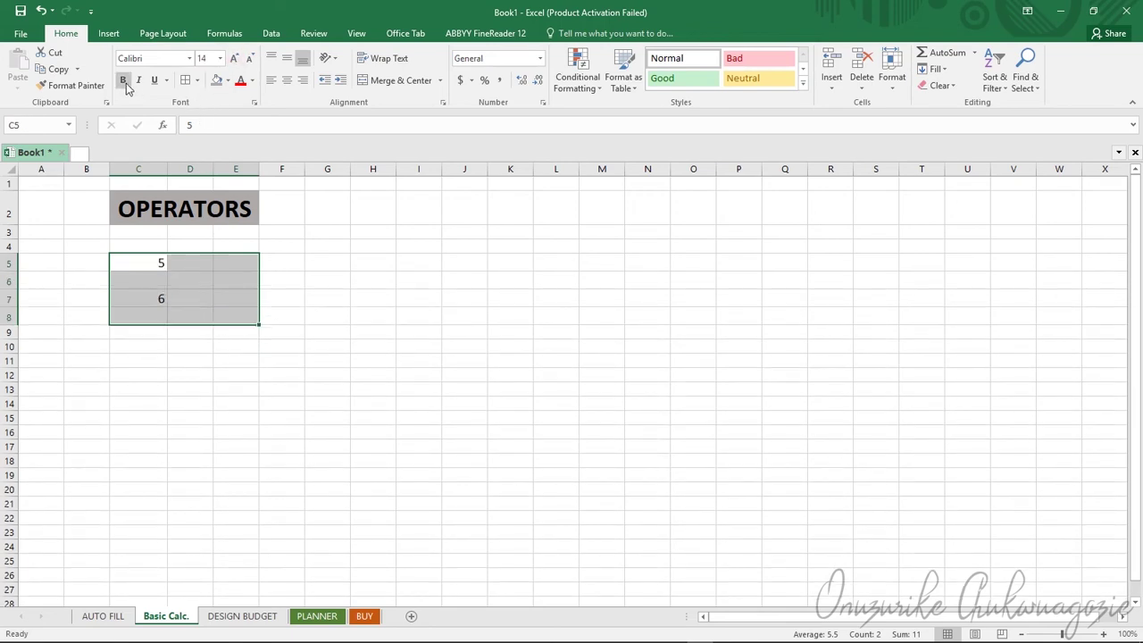
{"action": "left_click", "coordinate": [209, 313]}
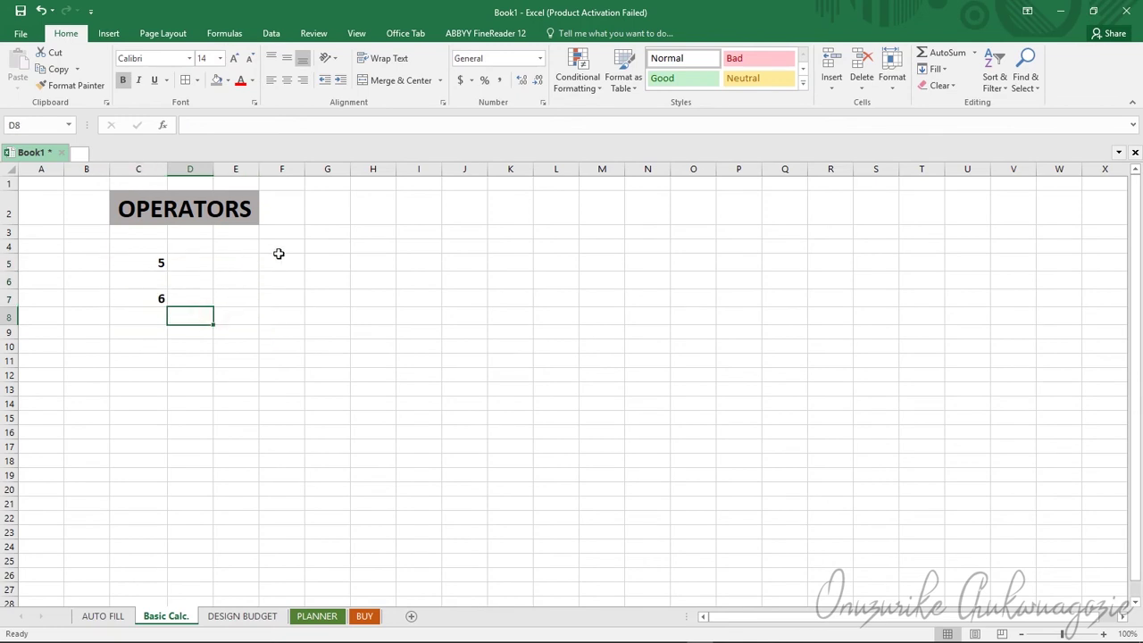
{"action": "left_click", "coordinate": [230, 248]}
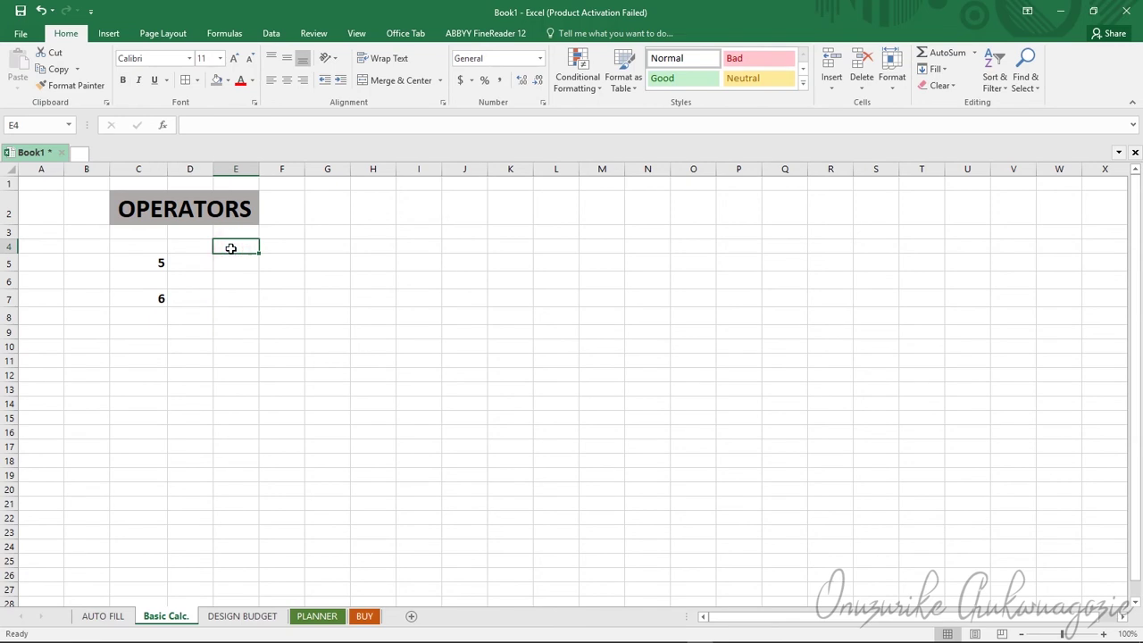
Type the headings ADDITION, SUBTRACTION, DIVISION and MULTIPLICATION across E4 to H4
{"action": "type", "text": "ADD"}
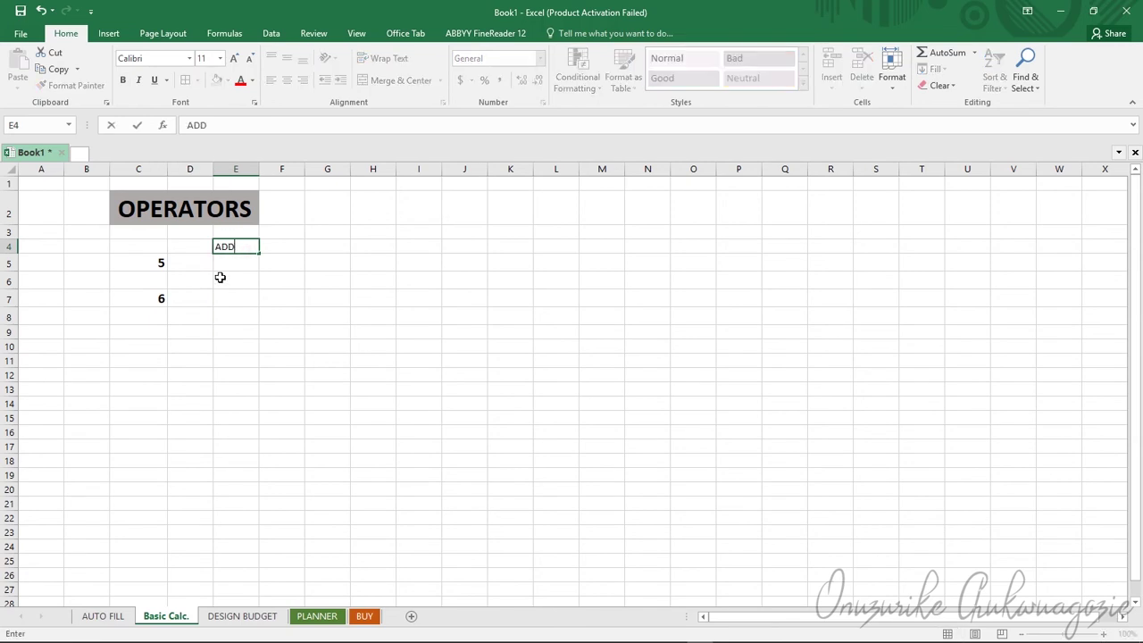
{"action": "type", "text": "ITION"}
{"action": "key", "text": "Tab"}
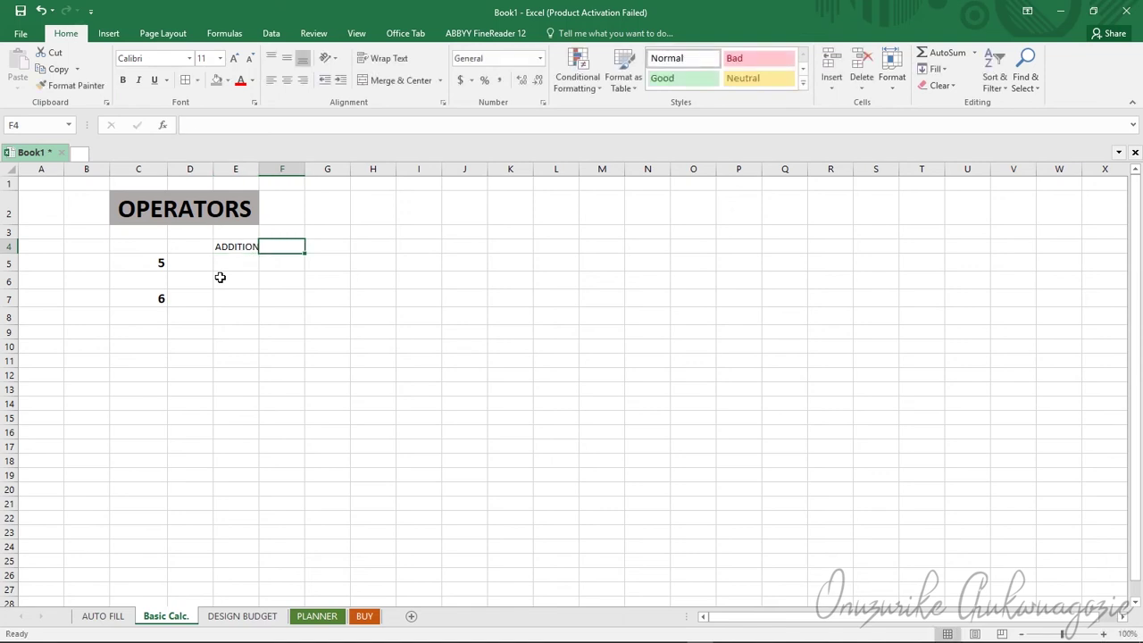
{"action": "type", "text": "SUB"}
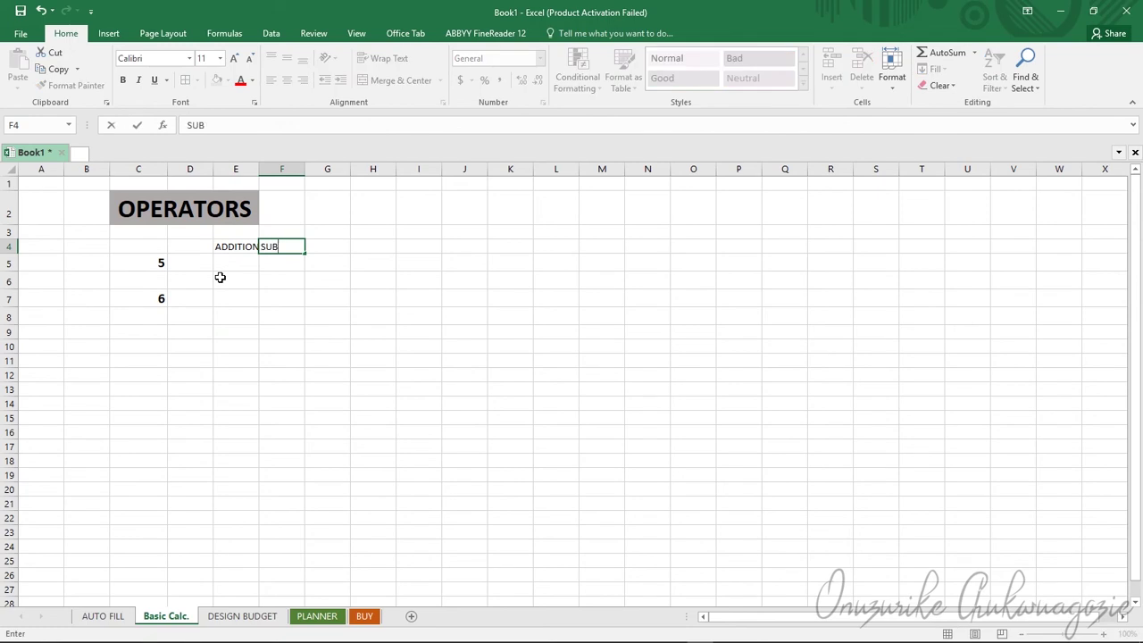
{"action": "type", "text": "TRACTION"}
{"action": "key", "text": "Tab"}
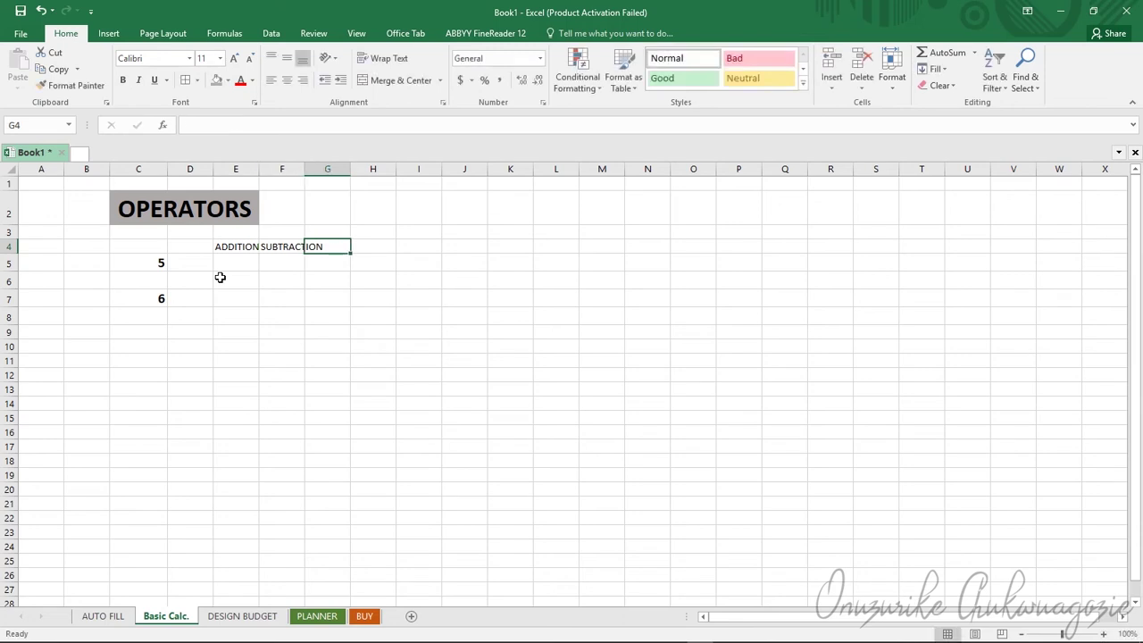
{"action": "type", "text": "DI"}
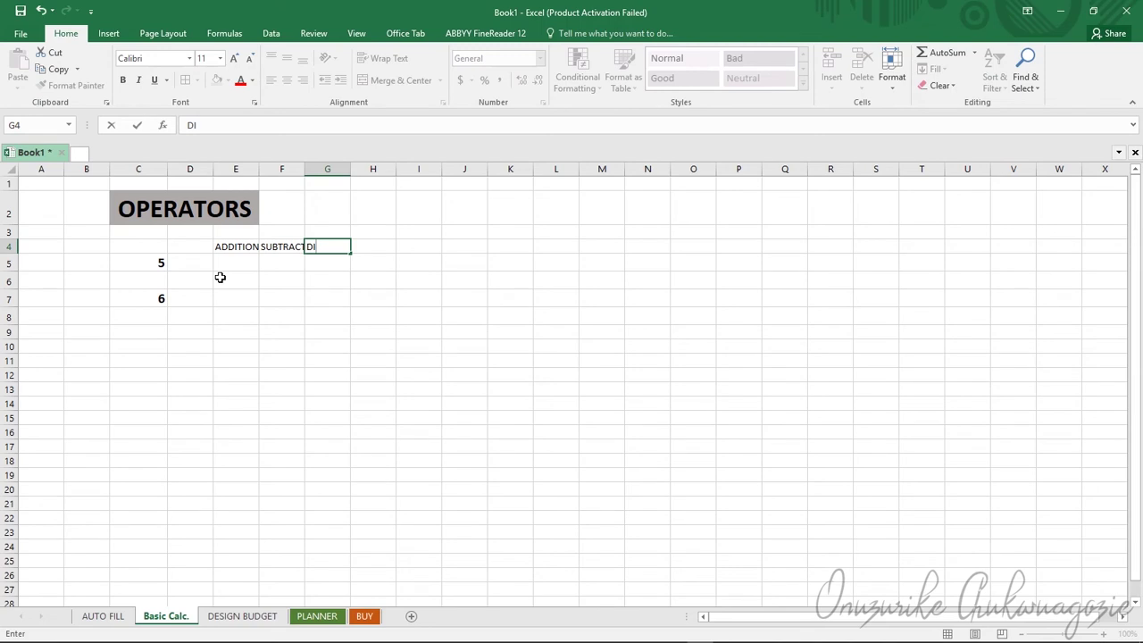
{"action": "type", "text": "VISION"}
{"action": "key", "text": "Tab"}
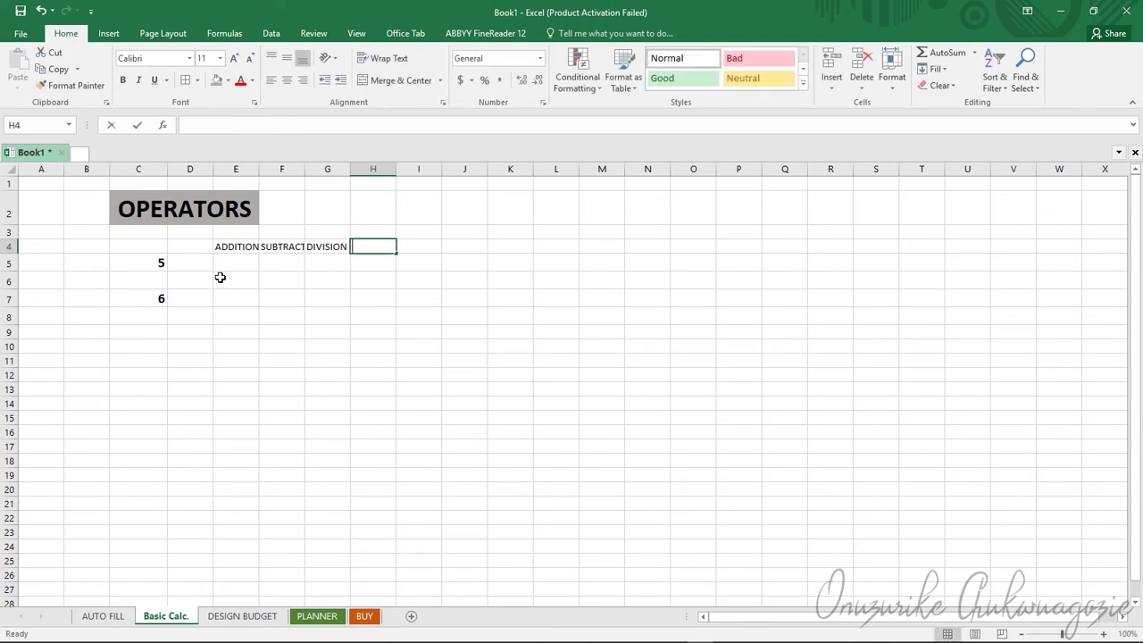
{"action": "type", "text": "MULTI"}
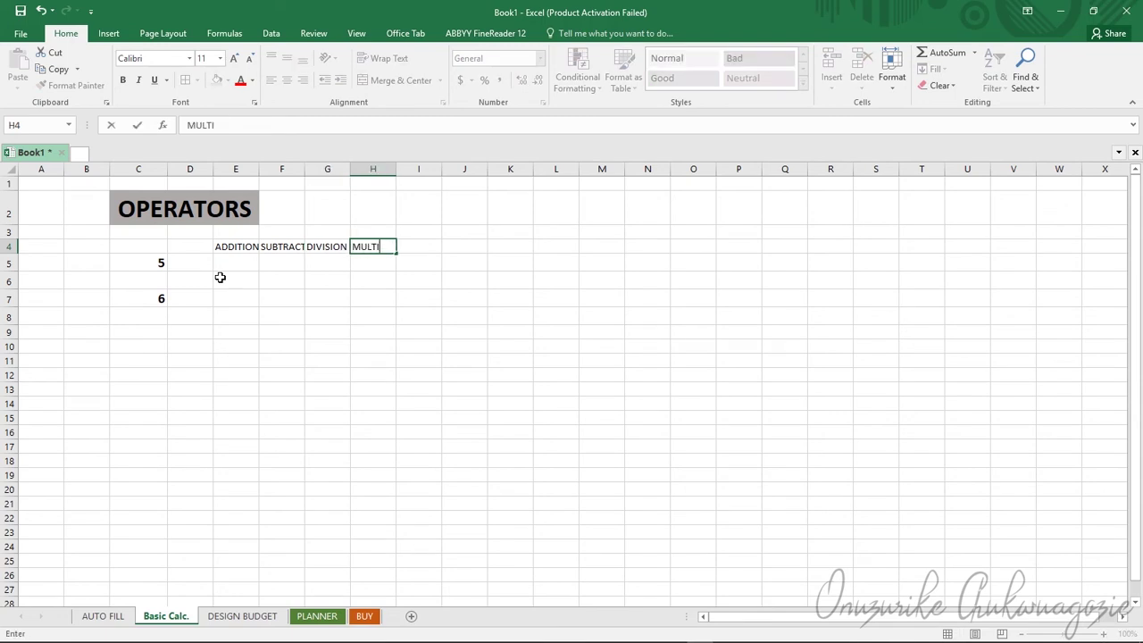
{"action": "type", "text": "PLICATION"}
Widen column E and auto-fit columns F to H so all four headings show fully
{"action": "left_click", "coordinate": [247, 314]}
{"action": "left_click_drag", "start_coordinate": [259, 169], "coordinate": [263, 169]}
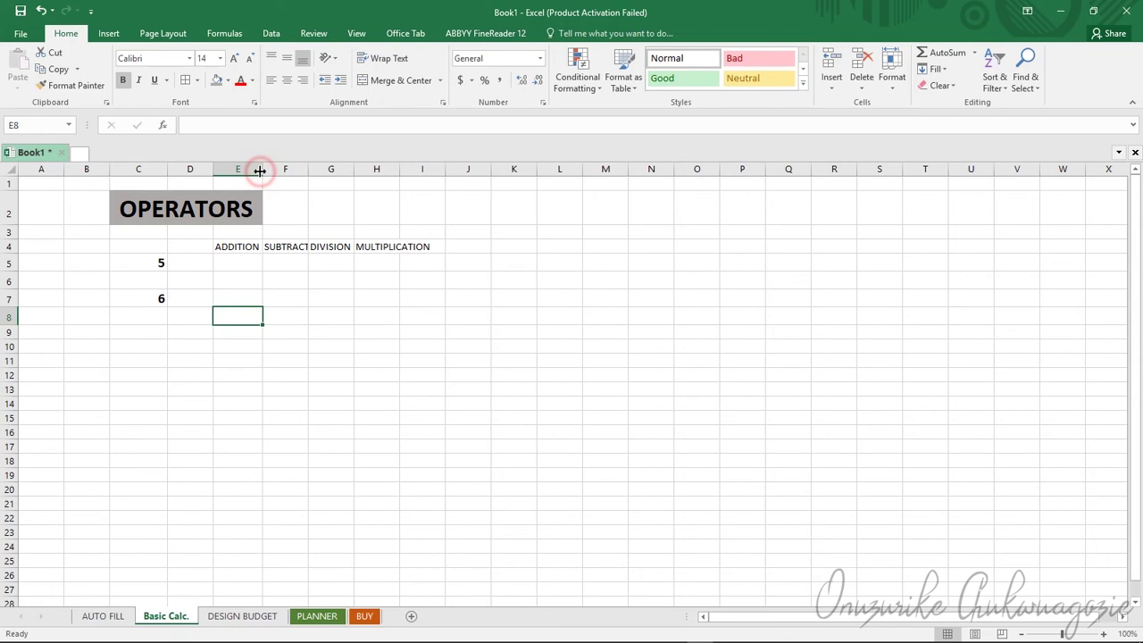
{"action": "double_click", "coordinate": [308, 169]}
{"action": "double_click", "coordinate": [377, 170]}
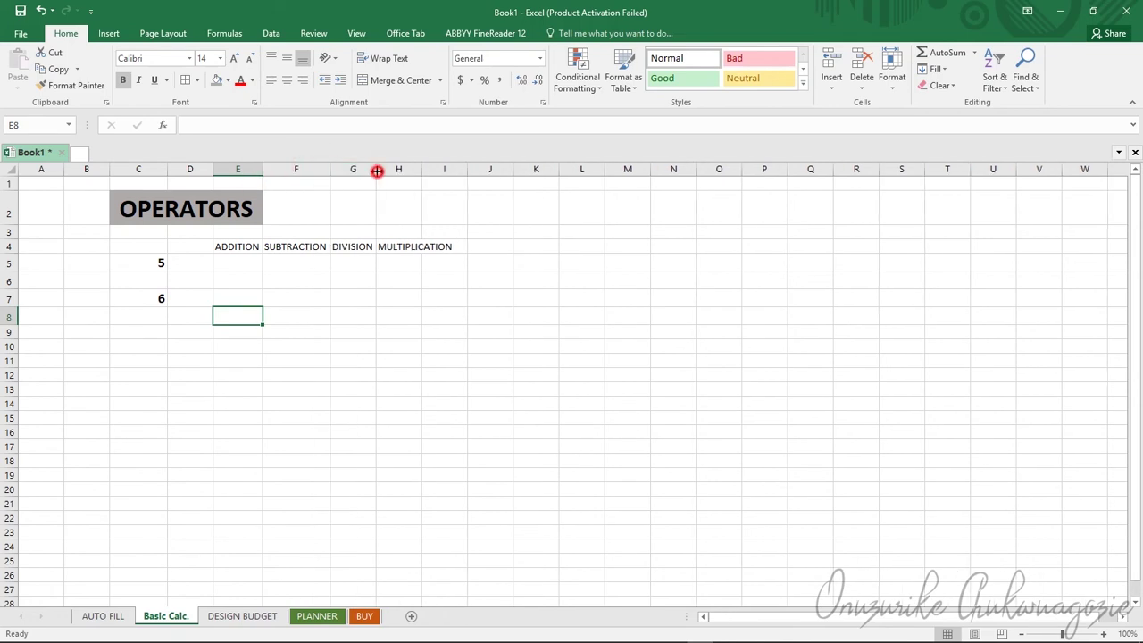
{"action": "double_click", "coordinate": [421, 169]}
{"action": "left_click", "coordinate": [336, 273]}
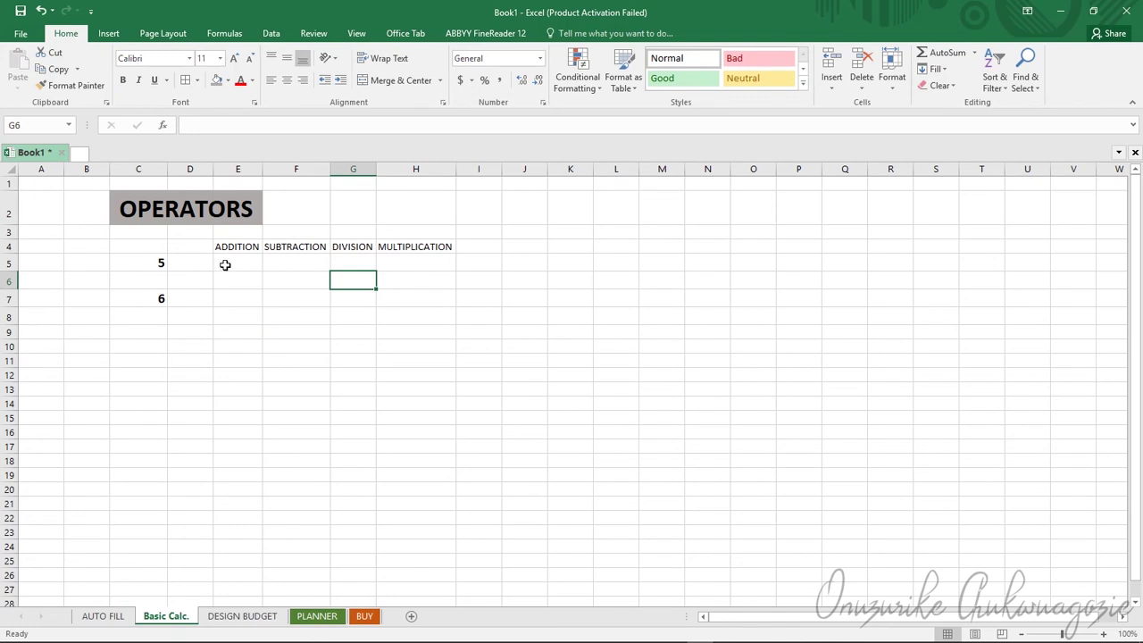
{"action": "left_click", "coordinate": [225, 265]}
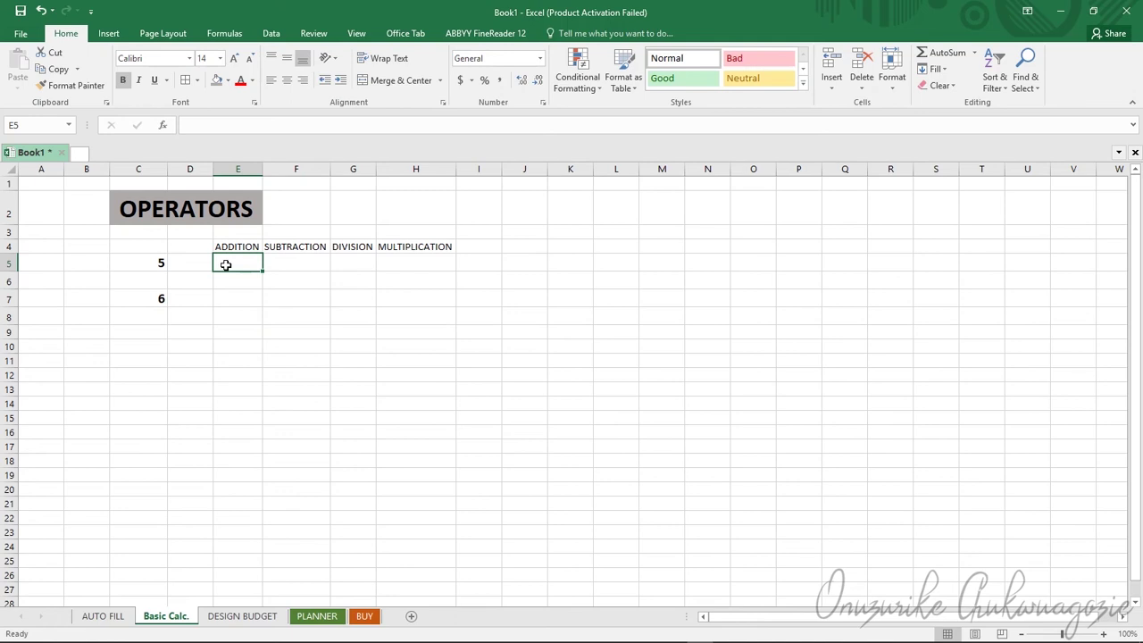
{"action": "type", "text": "="}
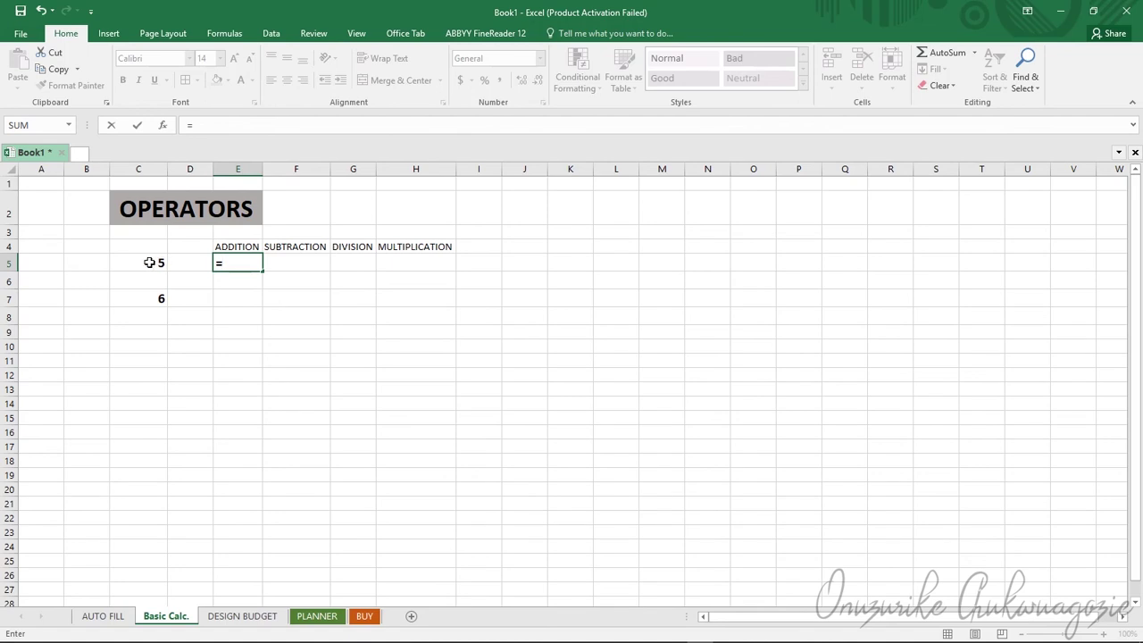
Complete the ADDITION formula =C5+C7 in E5, giving 11
{"action": "left_click", "coordinate": [149, 262]}
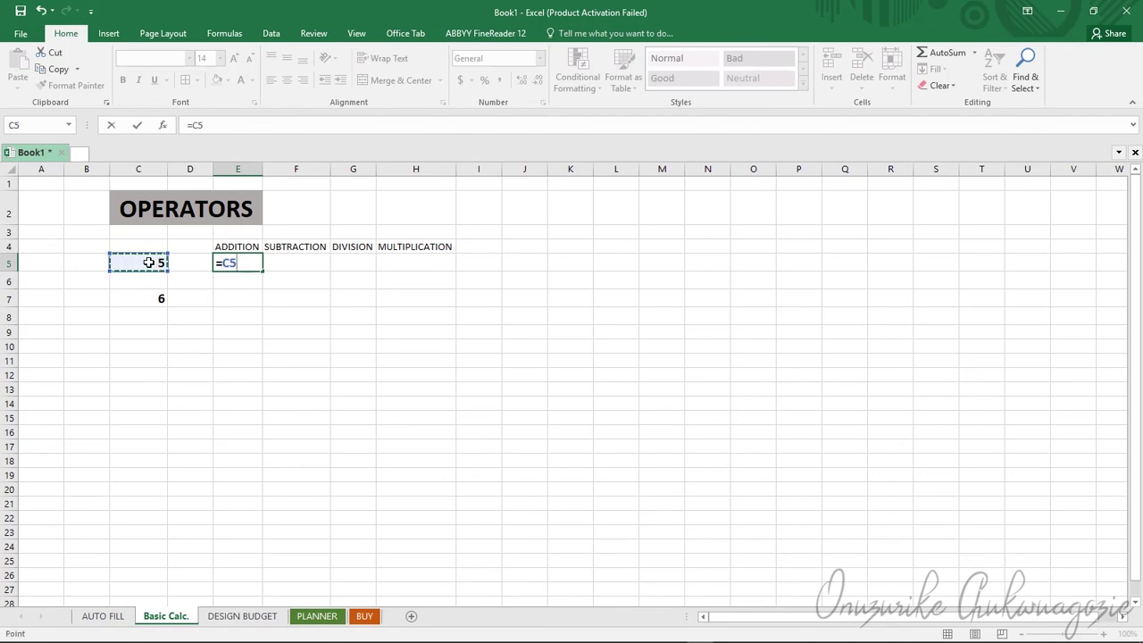
{"action": "type", "text": "+"}
{"action": "left_click", "coordinate": [154, 298]}
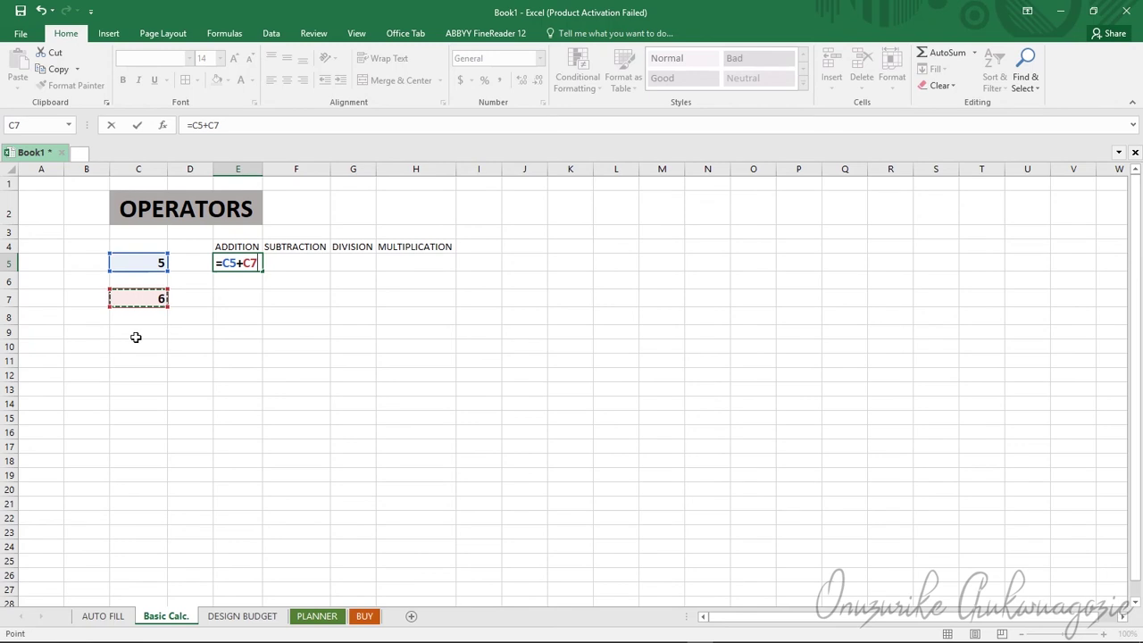
{"action": "key", "text": "Return"}
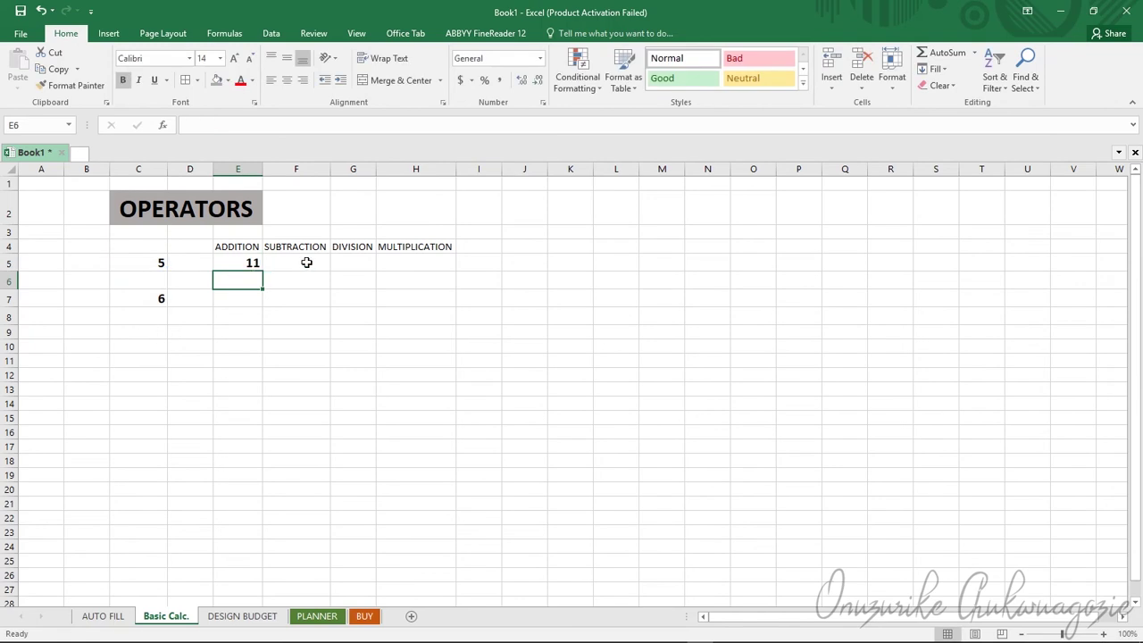
Enter =C5-C7 in F5 for SUBTRACTION, giving -1
{"action": "left_click", "coordinate": [306, 261]}
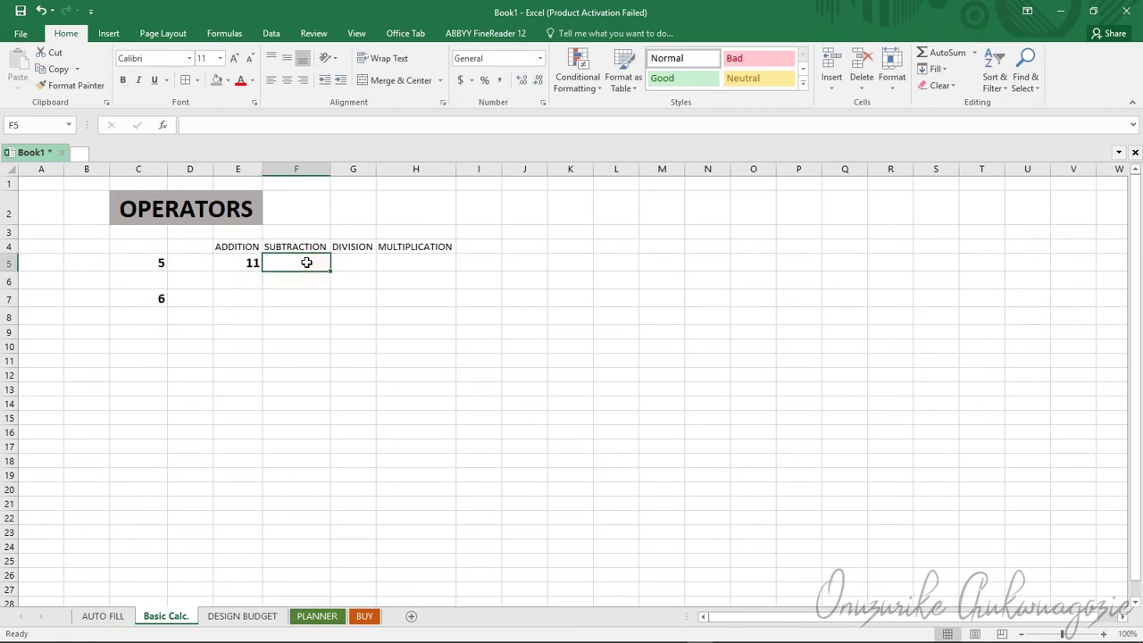
{"action": "type", "text": "="}
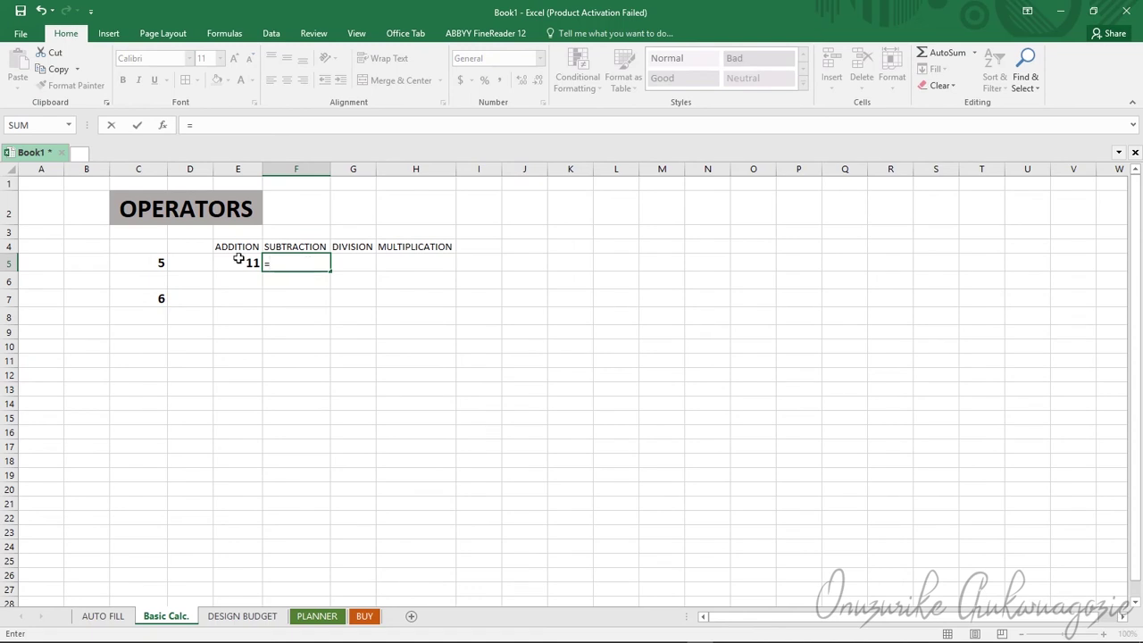
{"action": "left_click", "coordinate": [152, 265]}
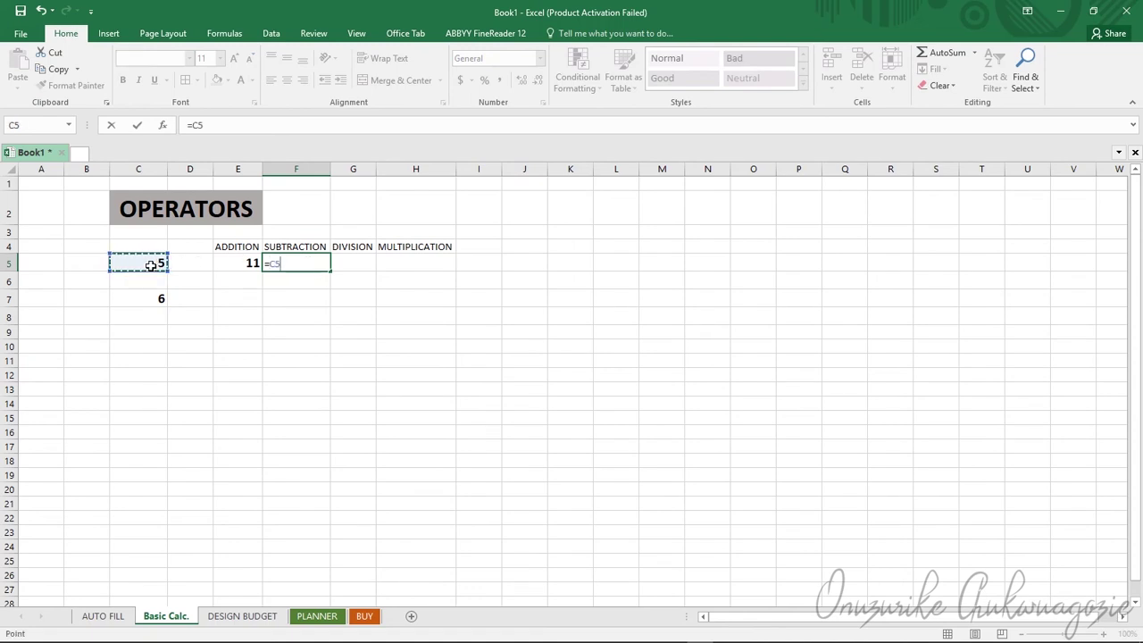
{"action": "type", "text": "-"}
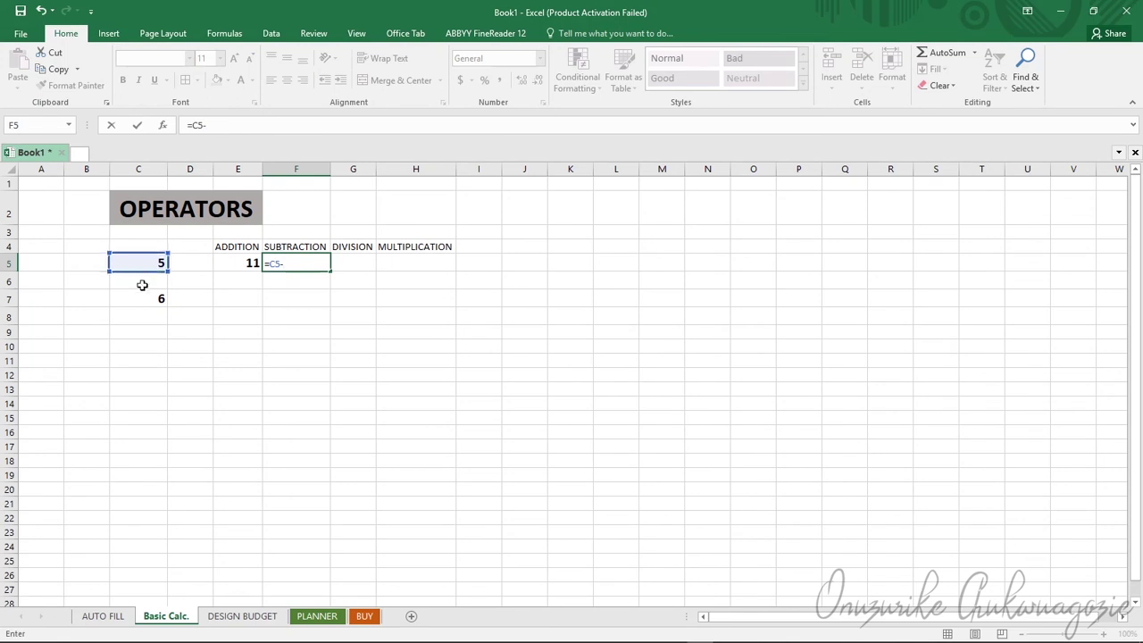
{"action": "left_click", "coordinate": [139, 299]}
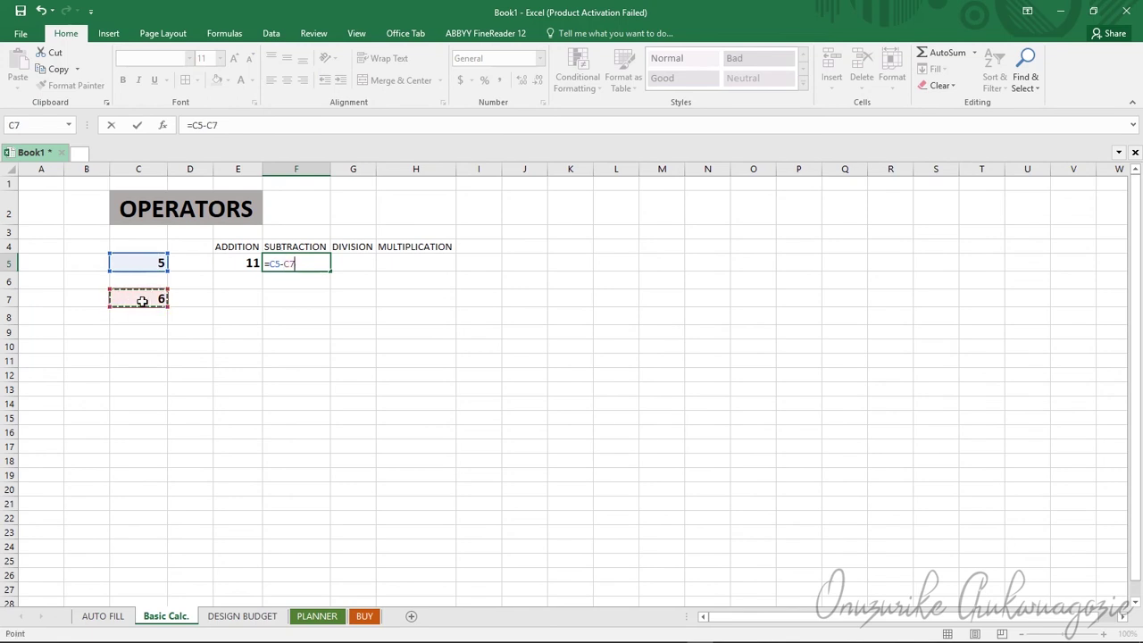
{"action": "key", "text": "Return"}
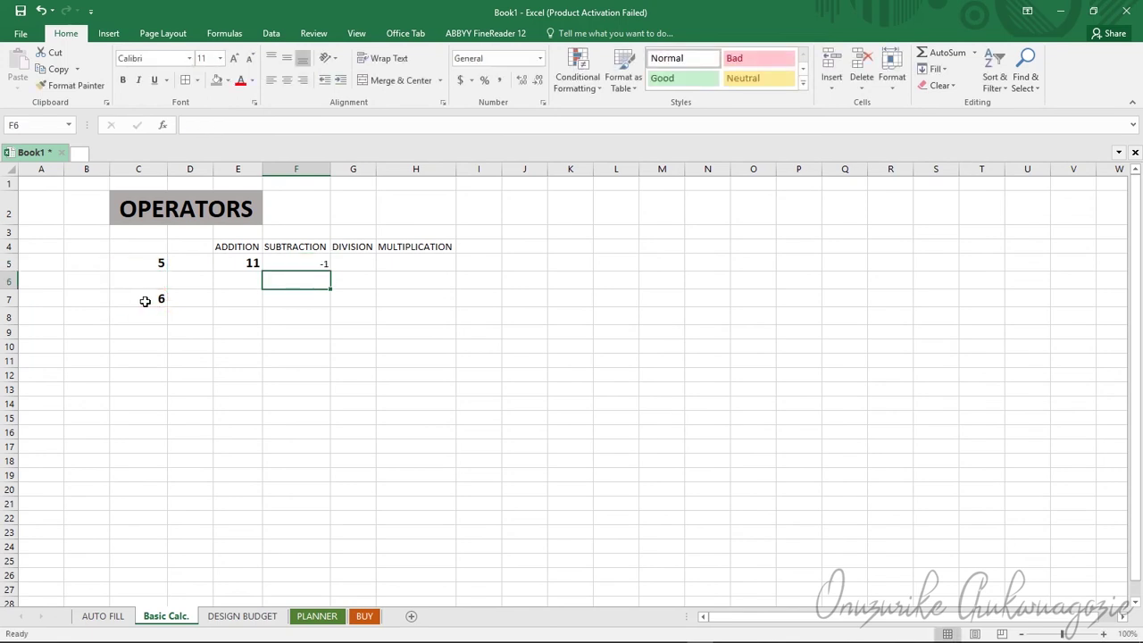
{"action": "left_click", "coordinate": [230, 259]}
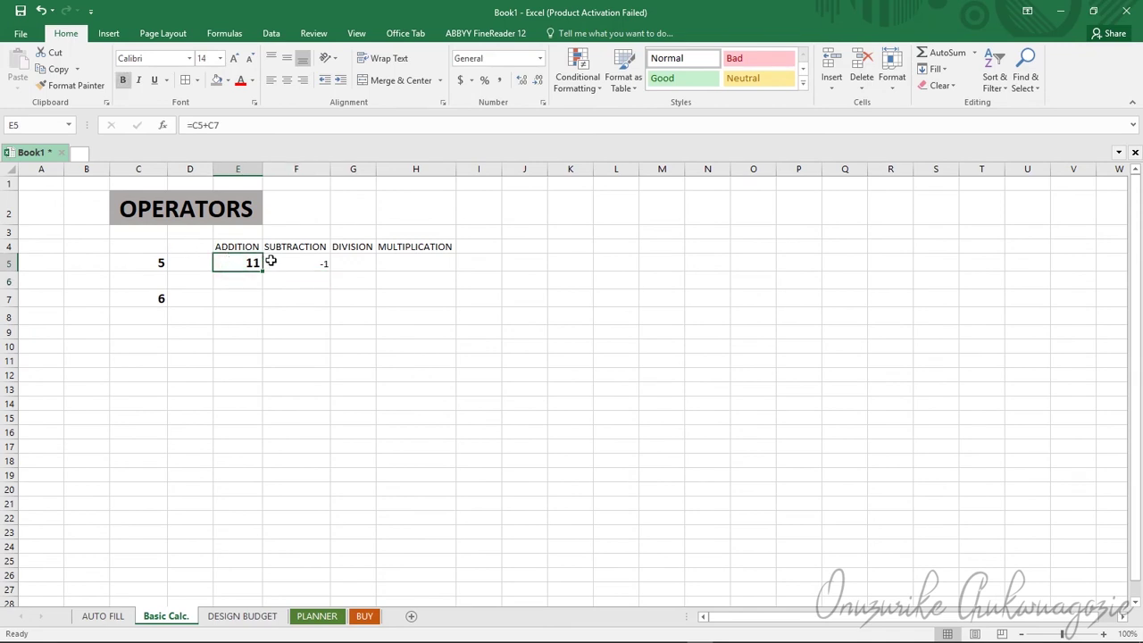
Copy E5's bold formatting with Format Painter onto F4:H5 and the ADDITION header in E4
{"action": "left_click", "coordinate": [68, 85]}
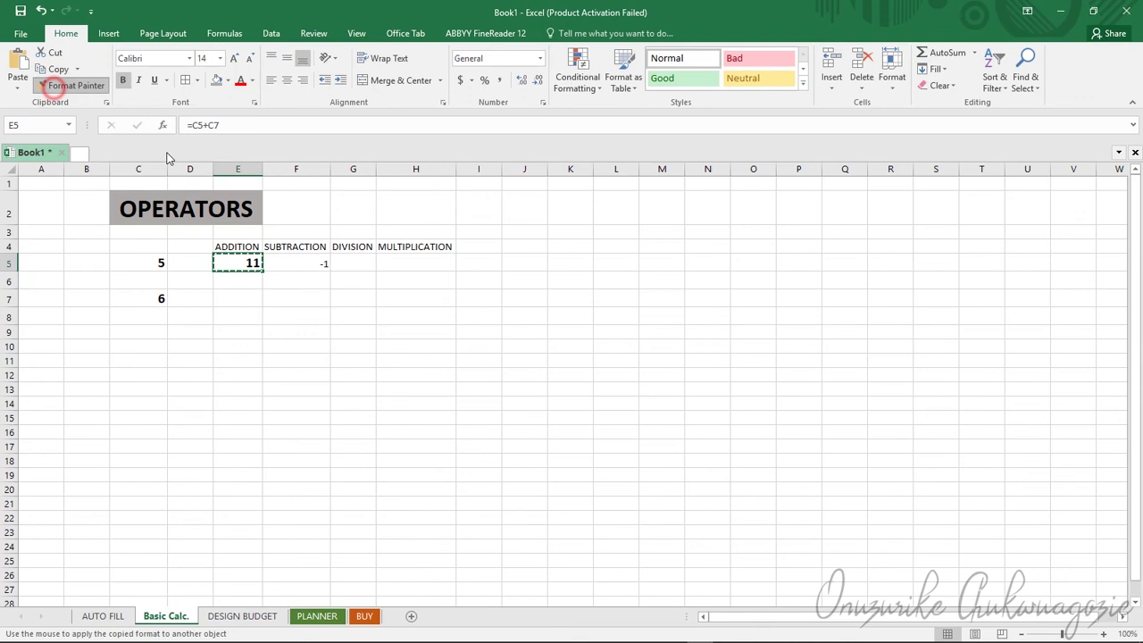
{"action": "left_click", "coordinate": [296, 263]}
{"action": "mouse_move", "coordinate": [297, 263]}
{"action": "left_mouse_down"}
{"action": "mouse_move", "coordinate": [413, 263]}
{"action": "mouse_move", "coordinate": [408, 247]}
{"action": "left_mouse_up"}
{"action": "left_click", "coordinate": [225, 248]}
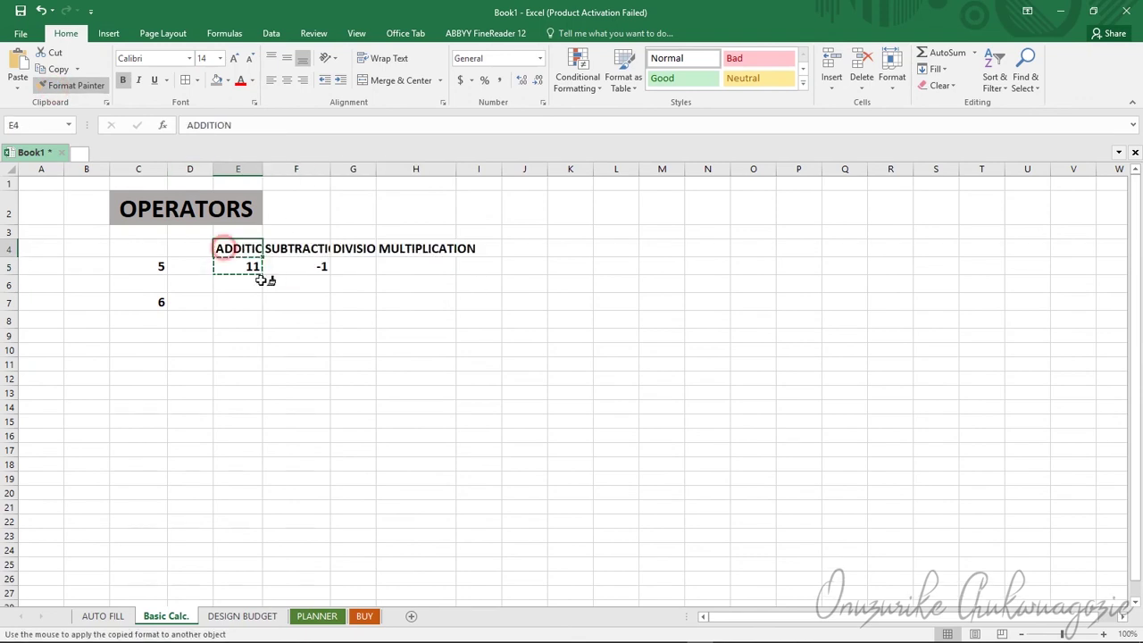
{"action": "left_click", "coordinate": [312, 322]}
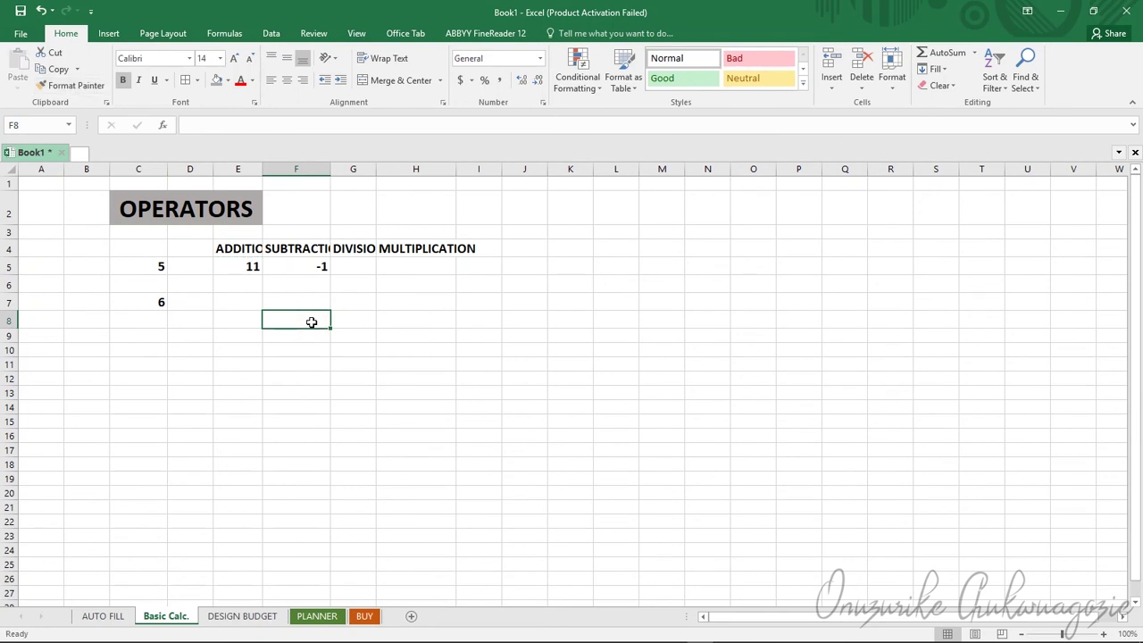
Auto-fit every column on the sheet to its contents
{"action": "left_click", "coordinate": [9, 168]}
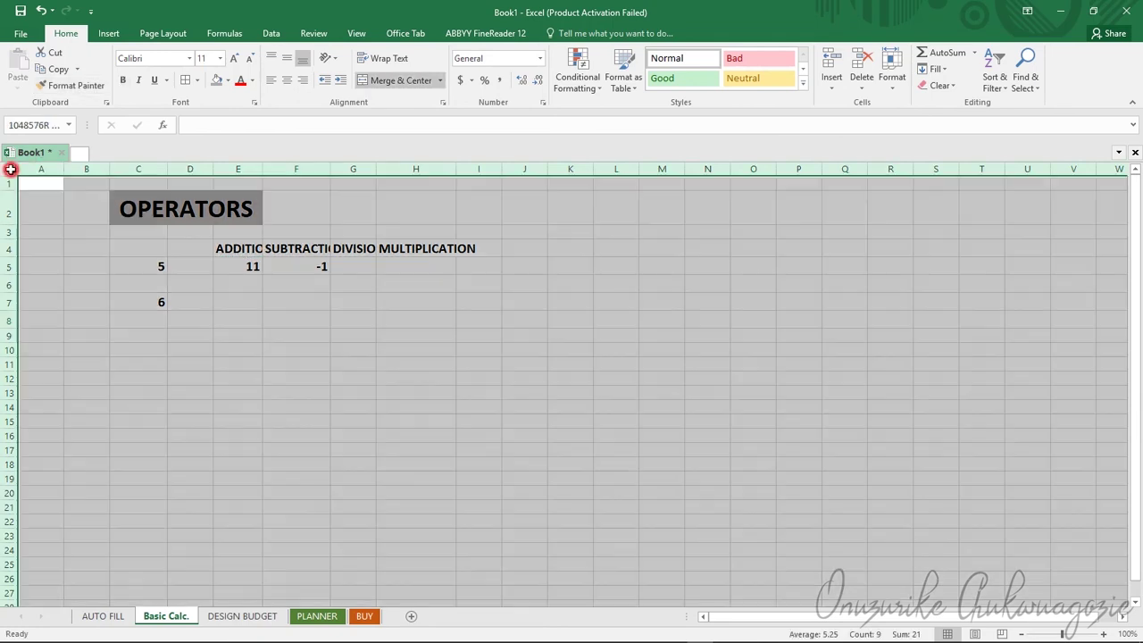
{"action": "double_click", "coordinate": [163, 169]}
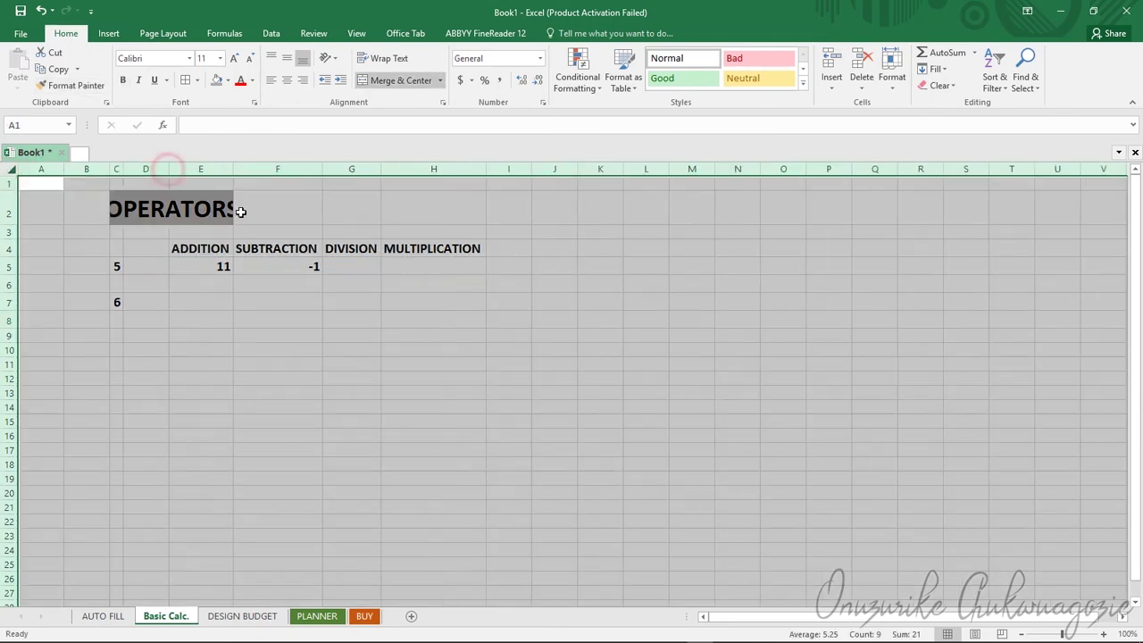
{"action": "left_click", "coordinate": [291, 298]}
{"action": "left_click", "coordinate": [353, 263]}
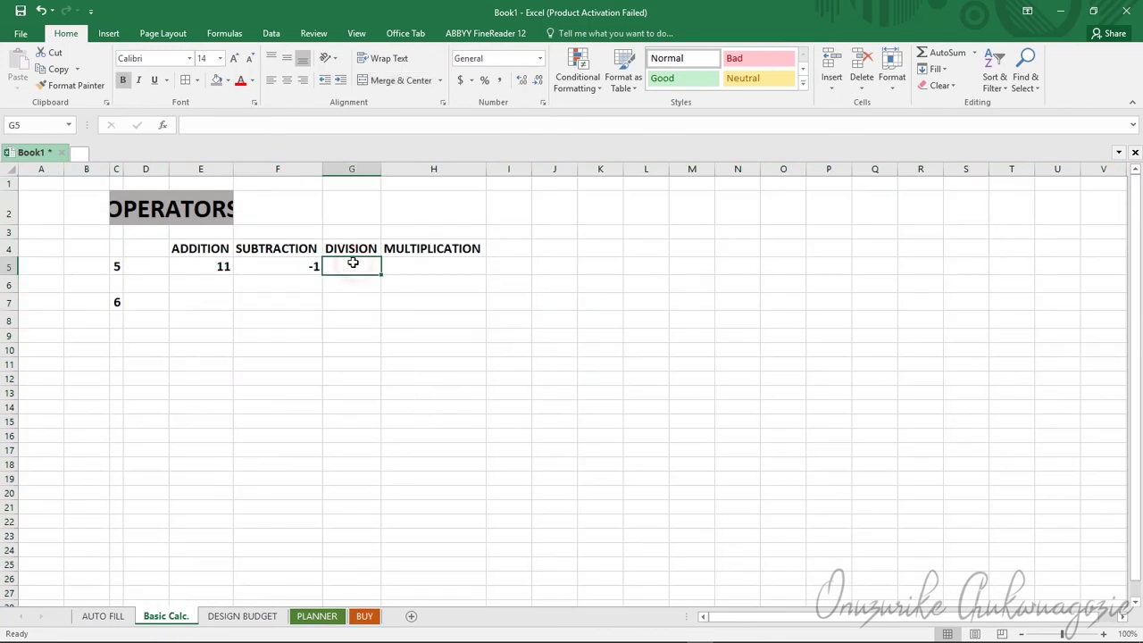
{"action": "type", "text": "="}
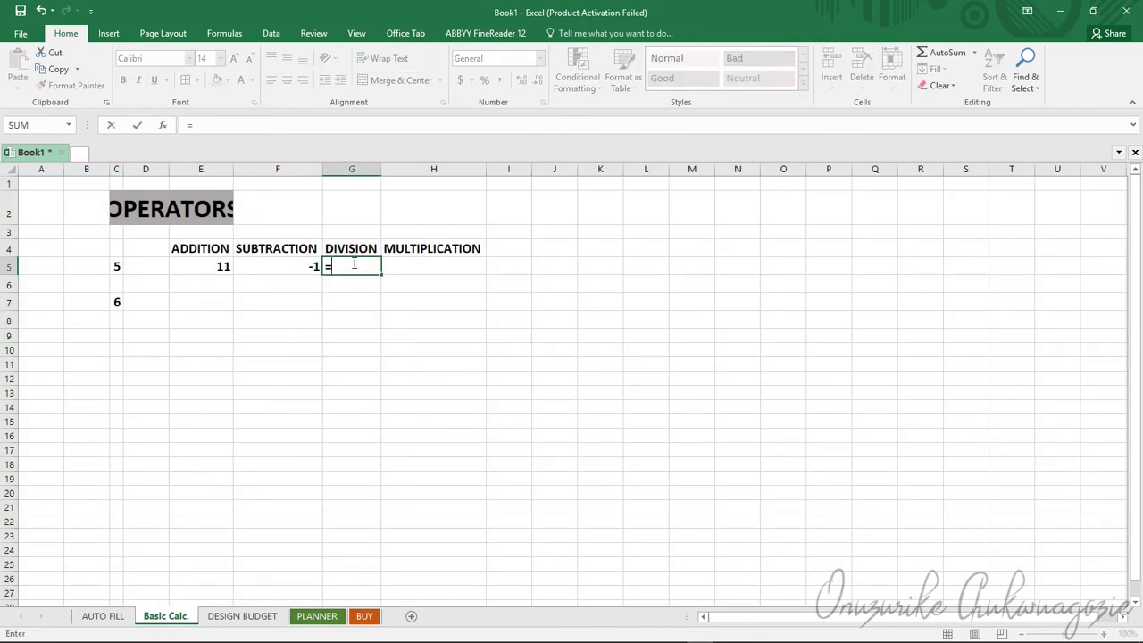
Widen columns C to E to one equal width so OPERATORS shows in full
{"action": "left_click", "coordinate": [118, 170]}
{"action": "left_click_drag", "start_coordinate": [118, 169], "coordinate": [201, 170]}
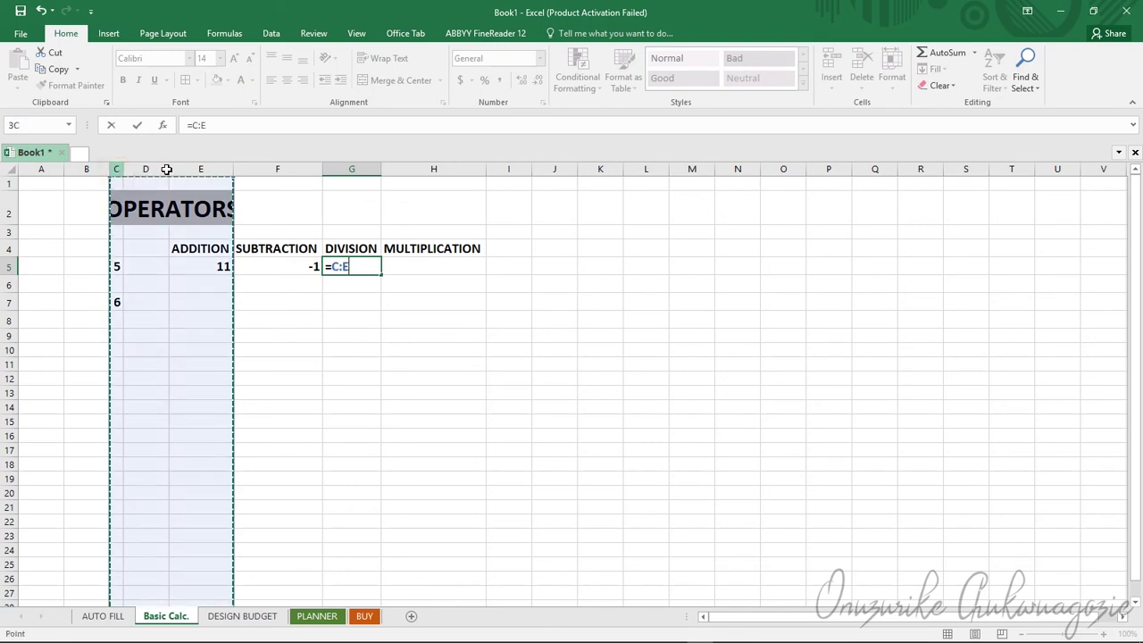
{"action": "key", "text": "Escape"}
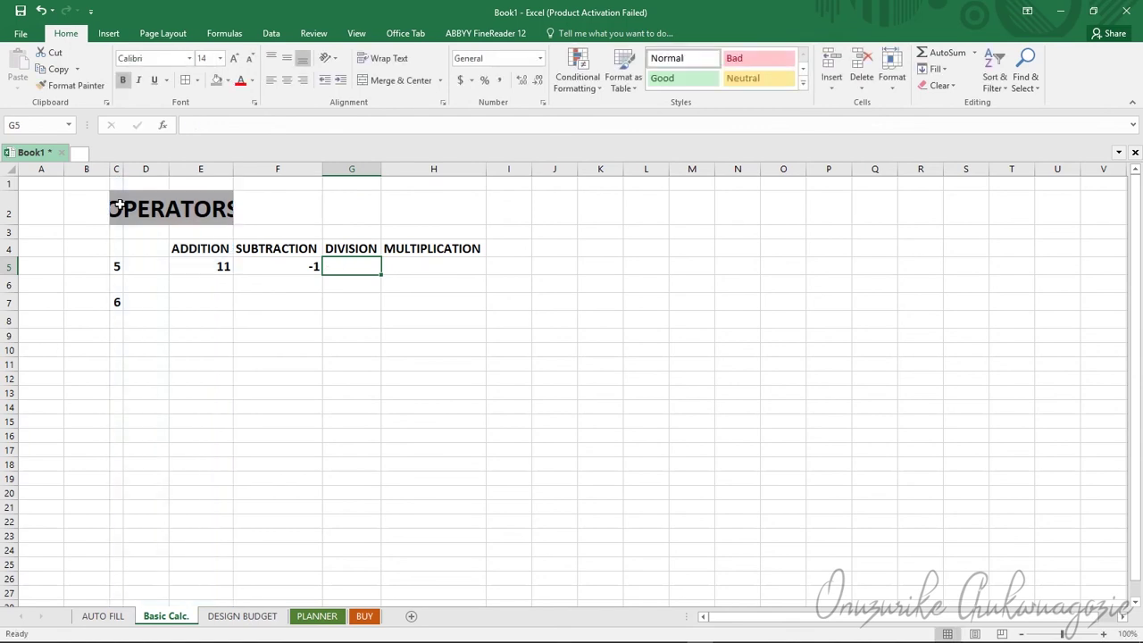
{"action": "left_click_drag", "start_coordinate": [116, 169], "coordinate": [201, 170]}
{"action": "left_click", "coordinate": [126, 179]}
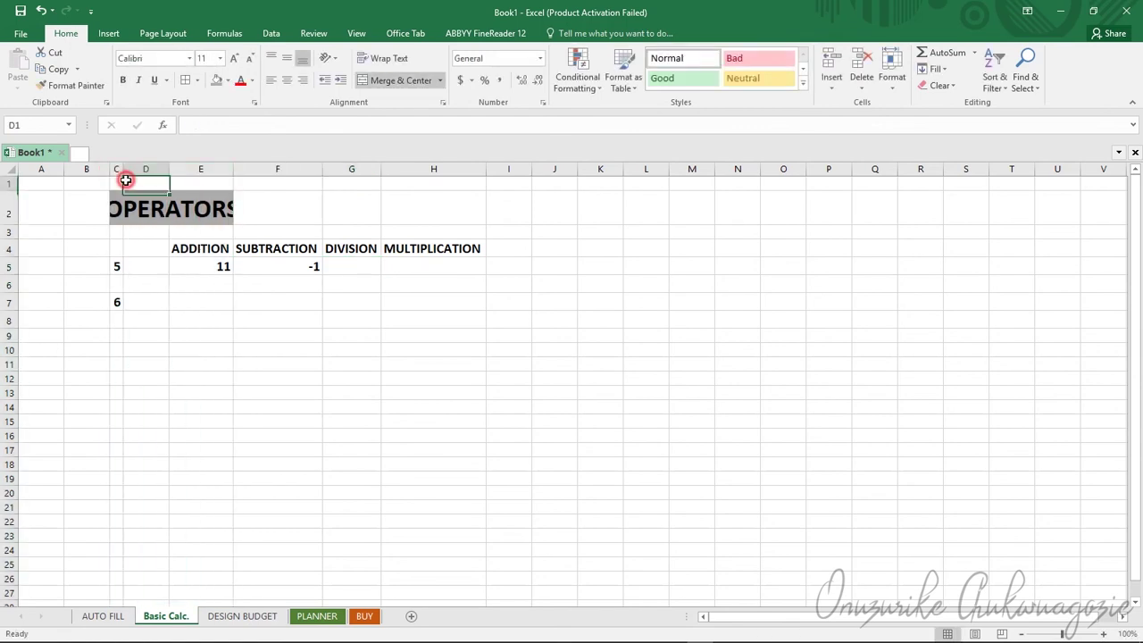
{"action": "left_click_drag", "start_coordinate": [116, 168], "coordinate": [202, 180]}
{"action": "left_click_drag", "start_coordinate": [122, 169], "coordinate": [153, 169]}
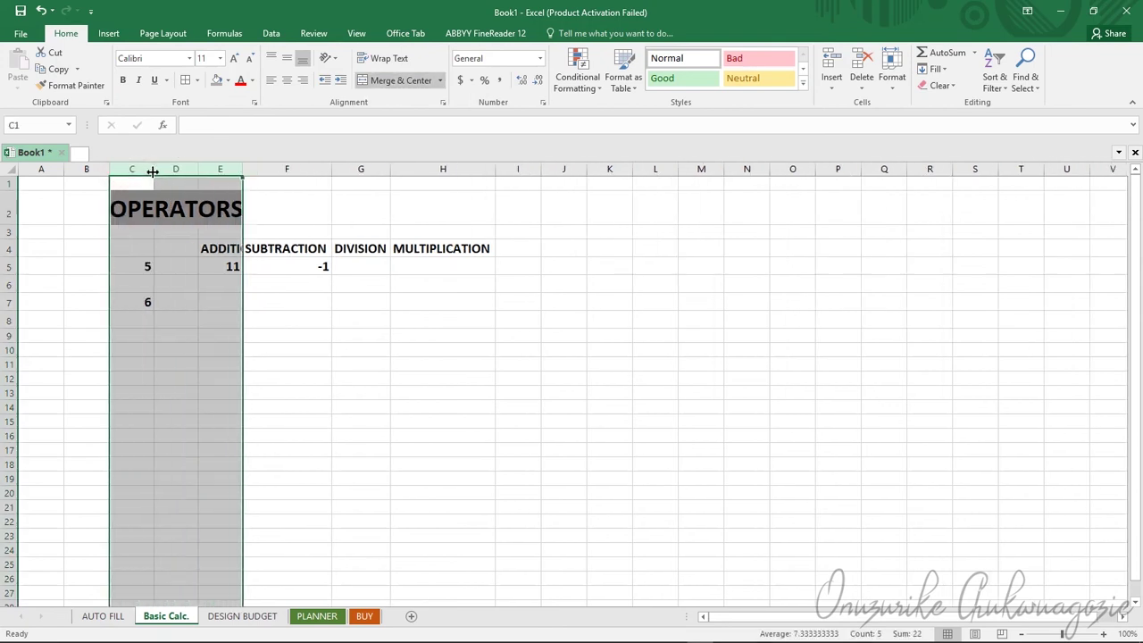
{"action": "left_click", "coordinate": [223, 349]}
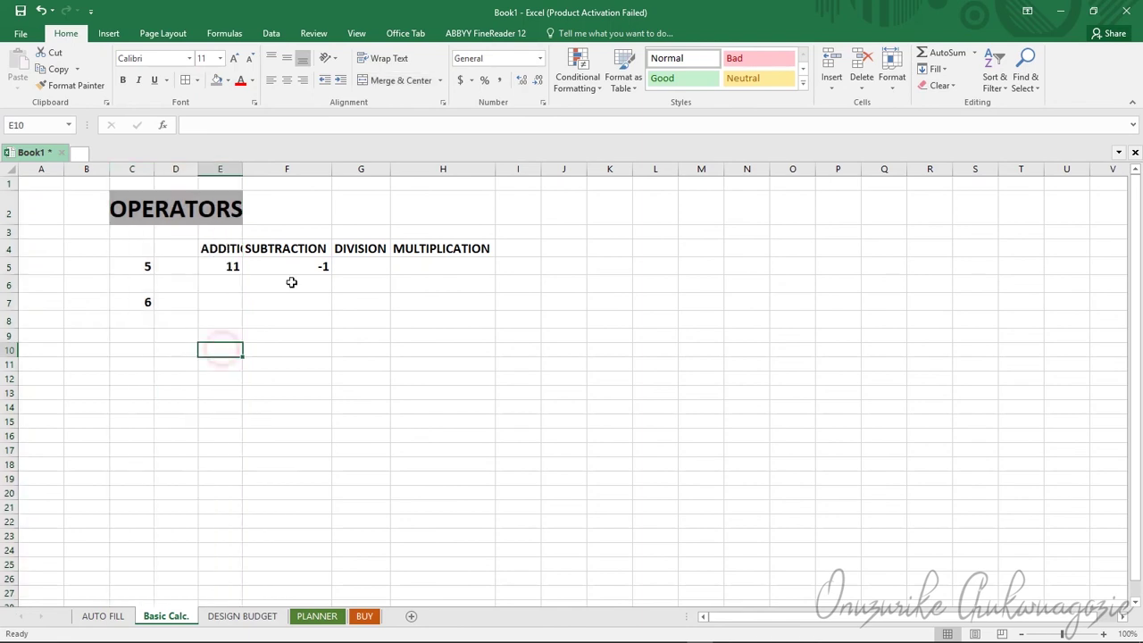
{"action": "left_click", "coordinate": [374, 267]}
{"action": "type", "text": "="}
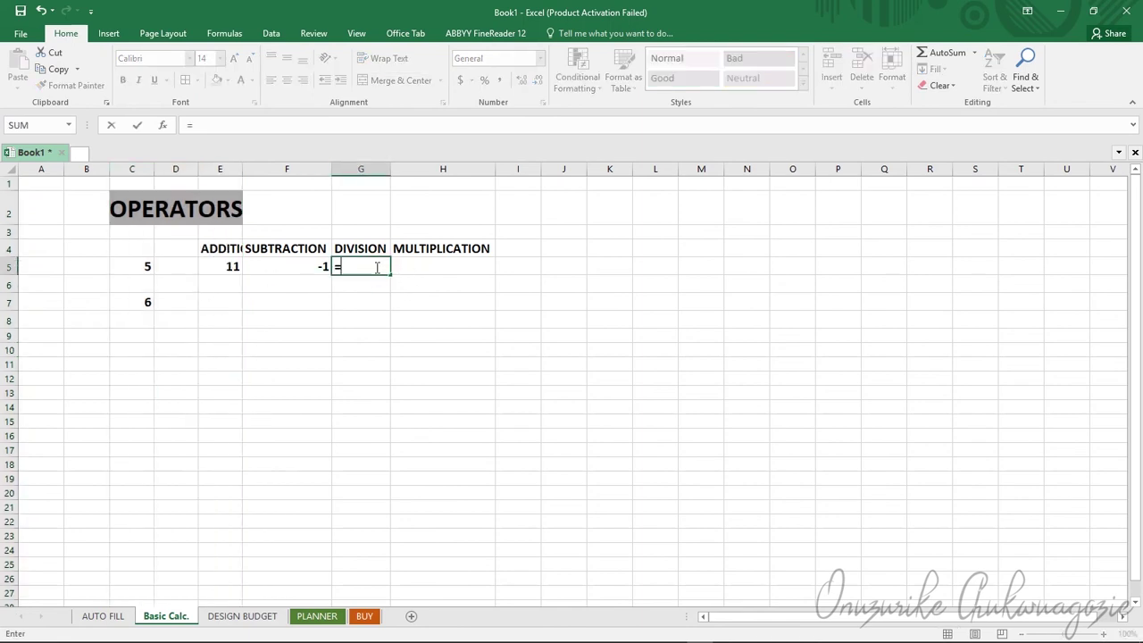
Enter =C5/C7 in G5 for DIVISION, giving 0.83333
{"action": "left_click", "coordinate": [129, 265]}
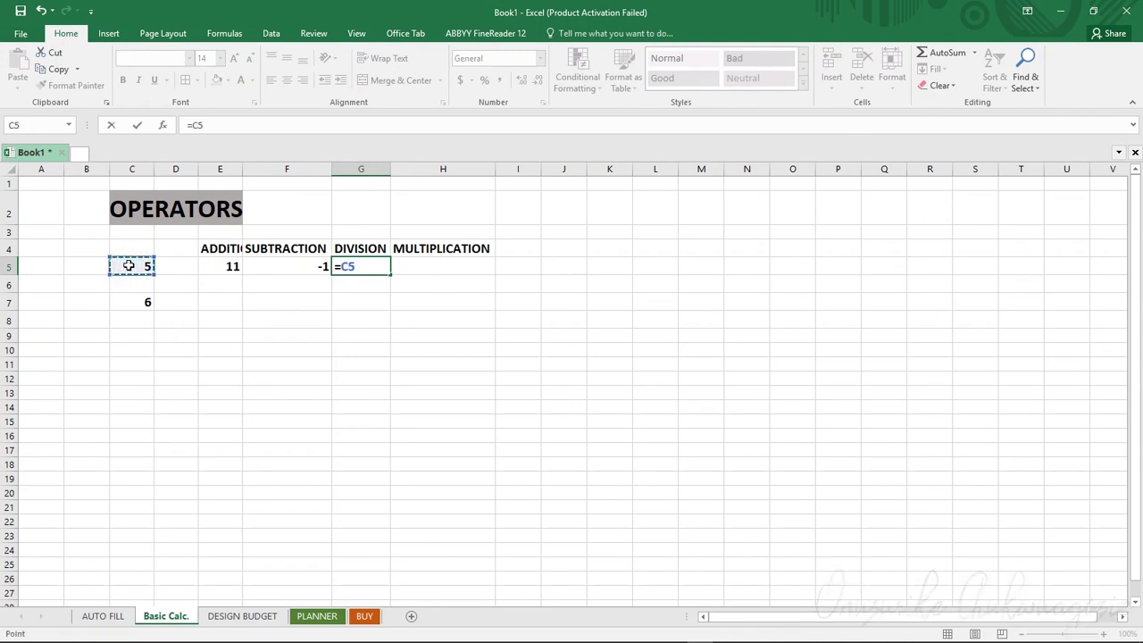
{"action": "type", "text": "/"}
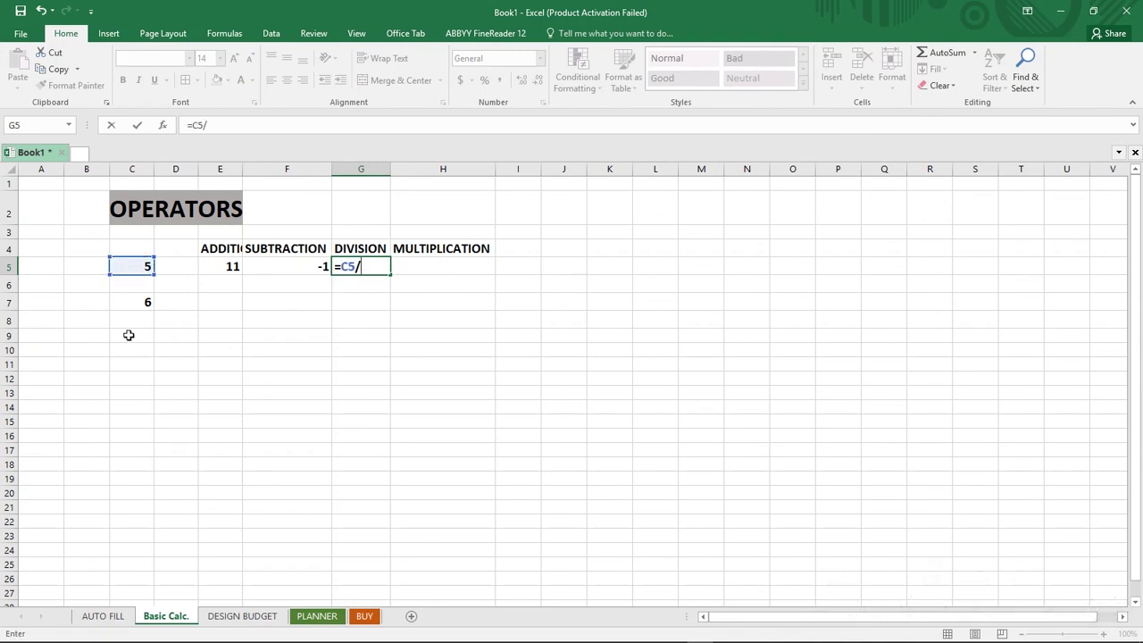
{"action": "left_click", "coordinate": [129, 303]}
{"action": "key", "text": "Return"}
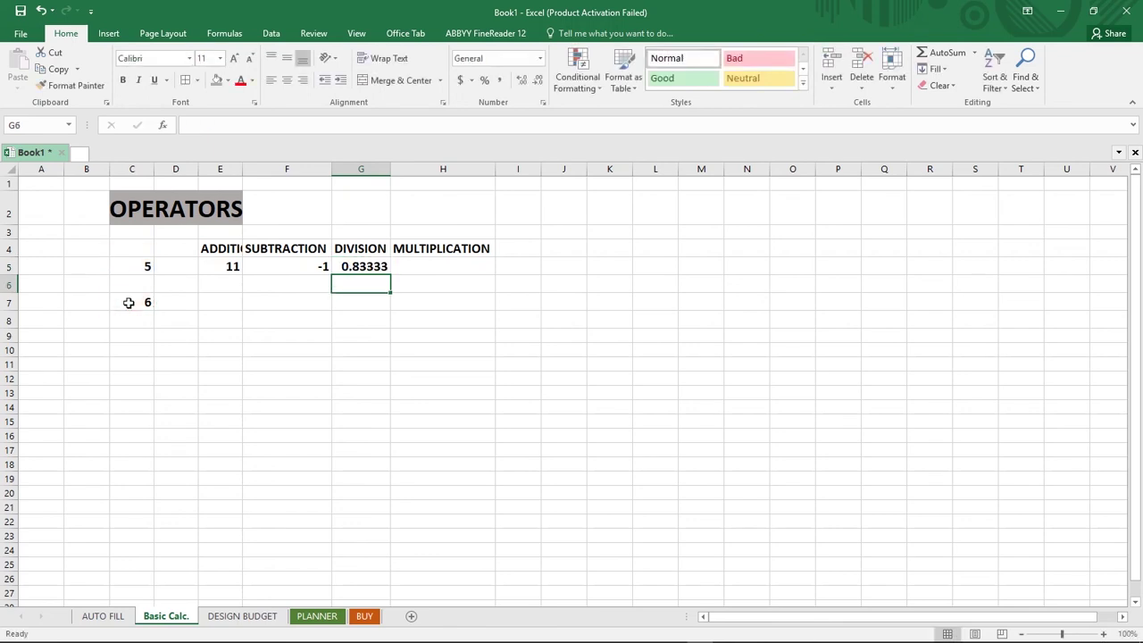
Enter =C5*C7 in H5 for MULTIPLICATION, giving 30
{"action": "left_click", "coordinate": [434, 268]}
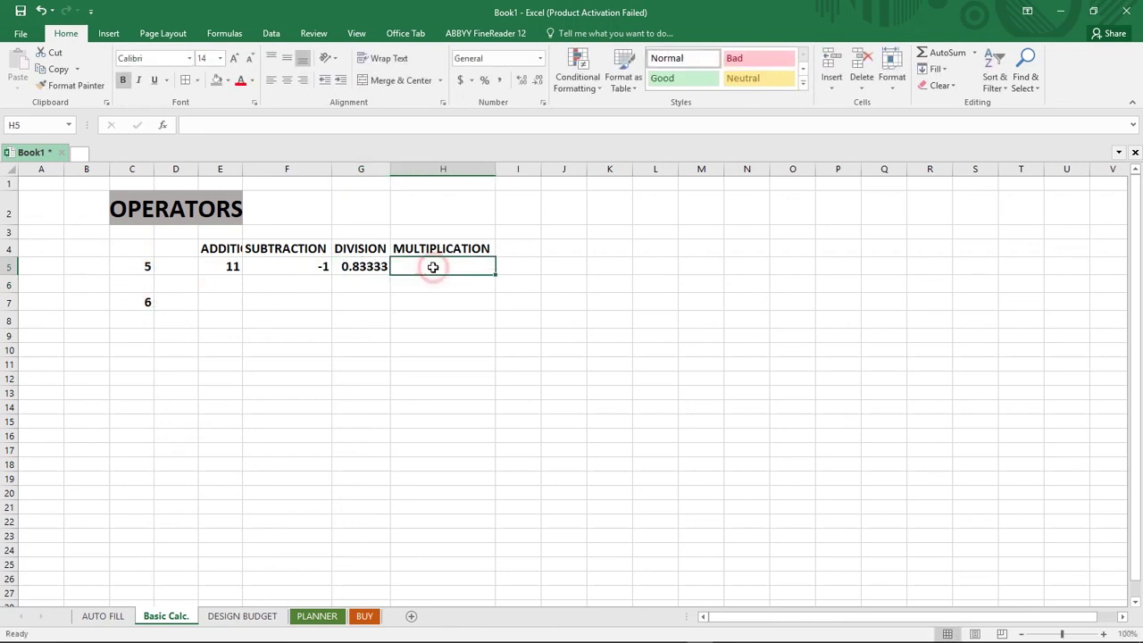
{"action": "type", "text": "="}
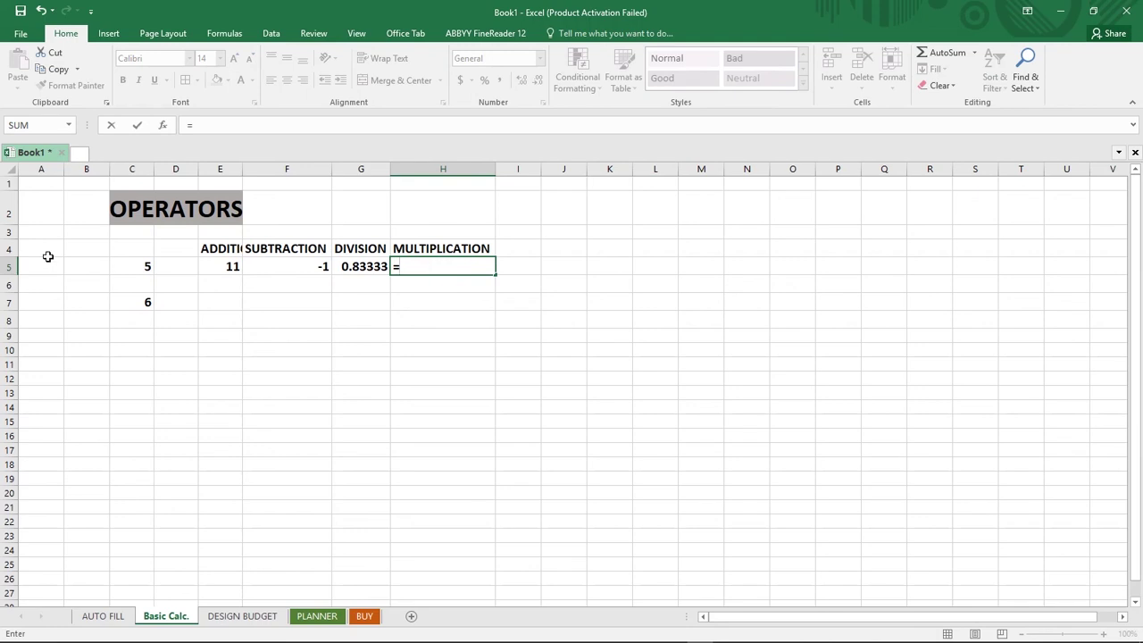
{"action": "left_click", "coordinate": [135, 268]}
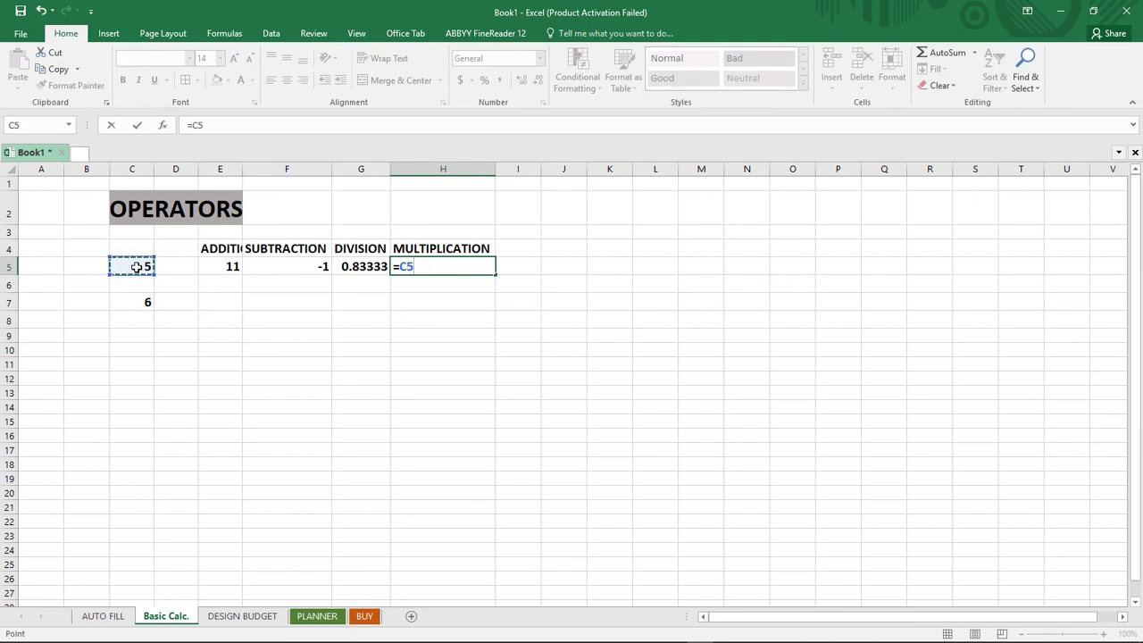
{"action": "type", "text": "*"}
{"action": "left_click", "coordinate": [142, 303]}
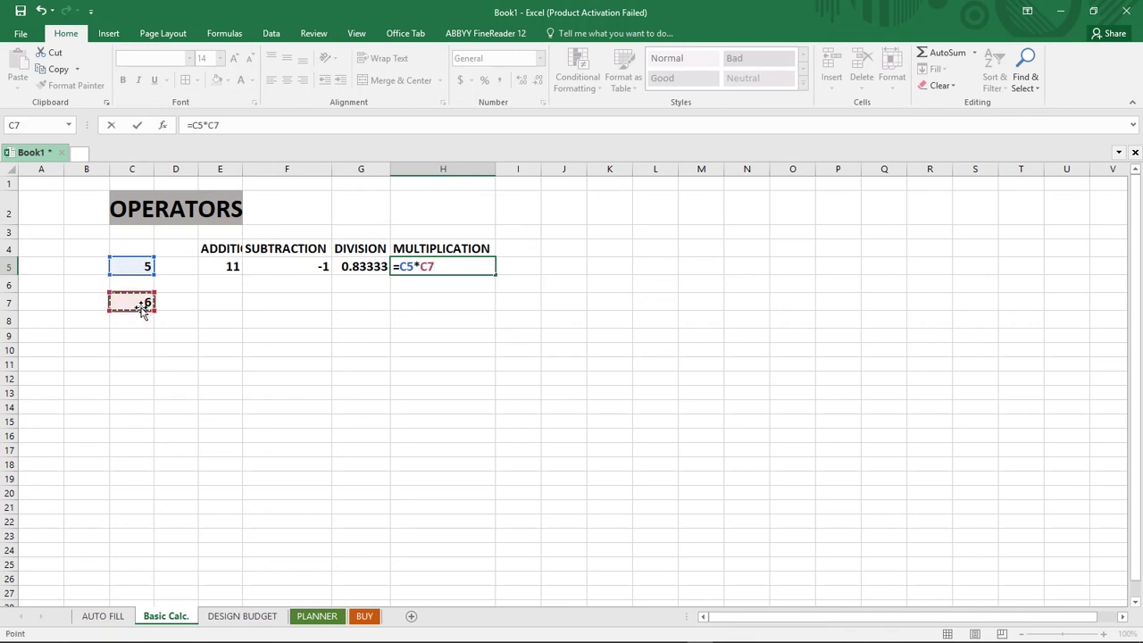
{"action": "key", "text": "Return"}
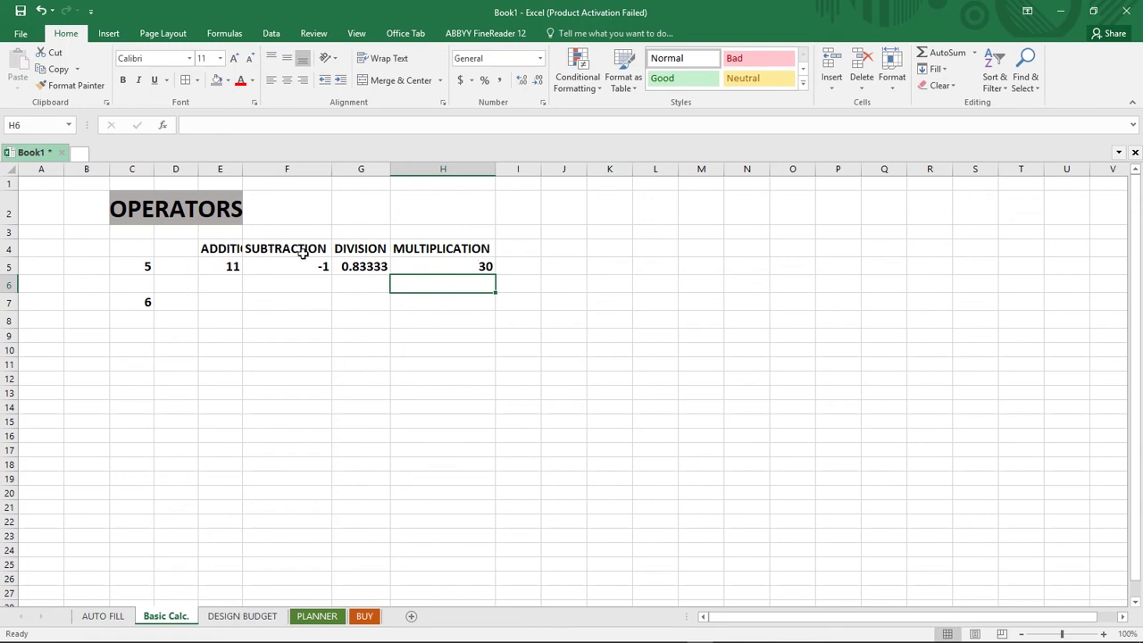
Auto-fit column E so the ADDITION header reads in full
{"action": "double_click", "coordinate": [242, 169]}
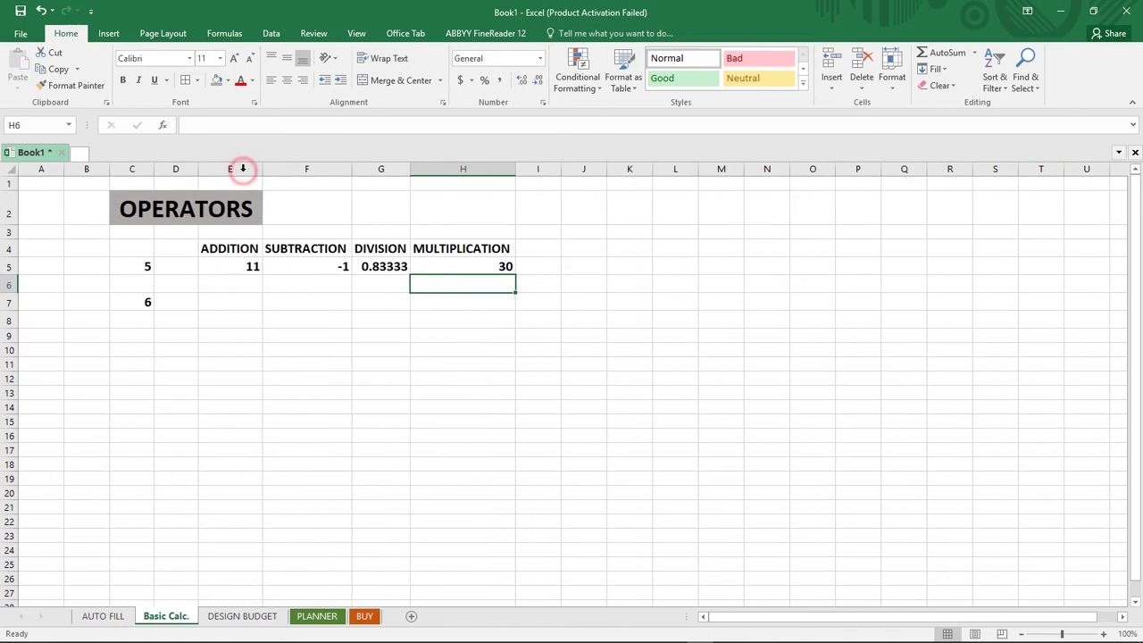
{"action": "left_click", "coordinate": [267, 298]}
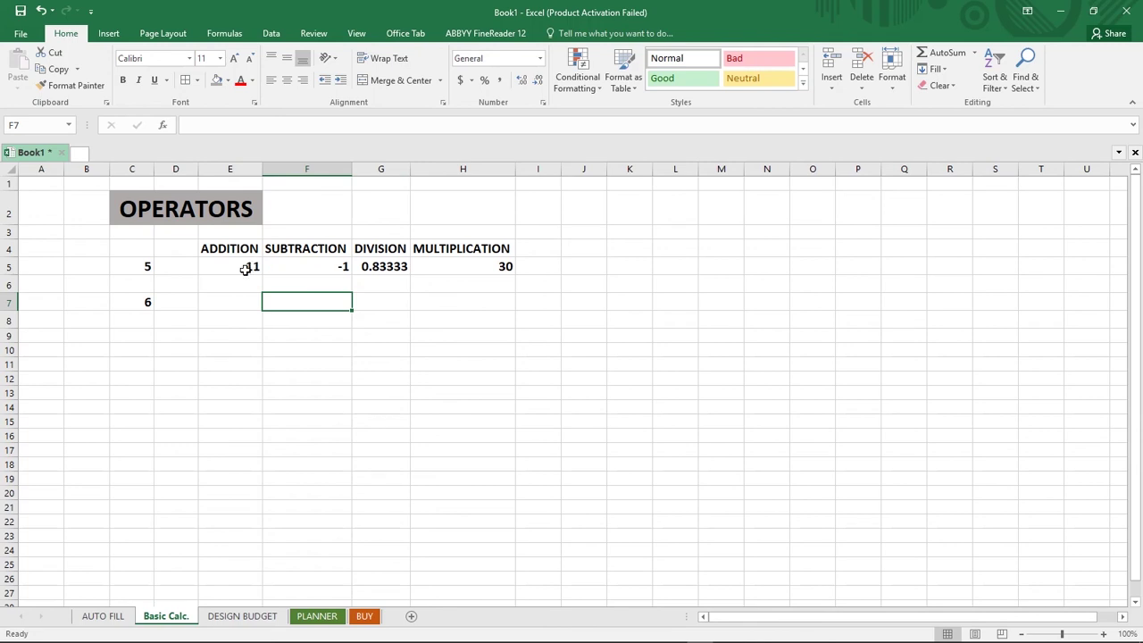
{"action": "left_click", "coordinate": [341, 367]}
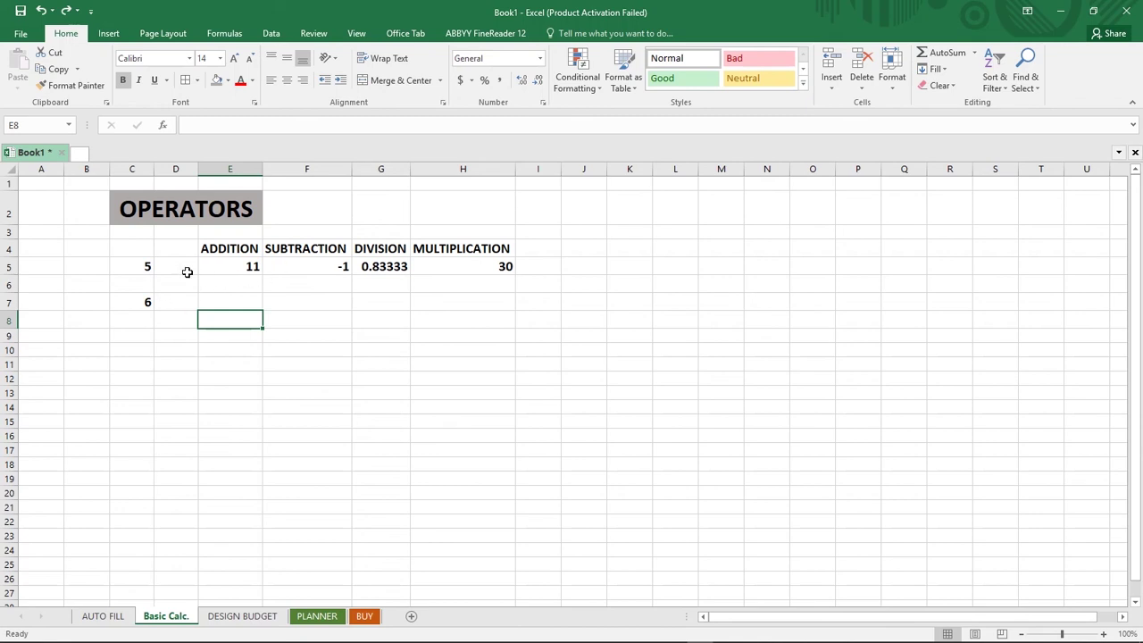
Change C7 from 6 to 10 so the results recalculate to 15, -5, 0.5 and 50
{"action": "left_click", "coordinate": [145, 304]}
{"action": "type", "text": "6"}
{"action": "key", "text": "ctrl+Return"}
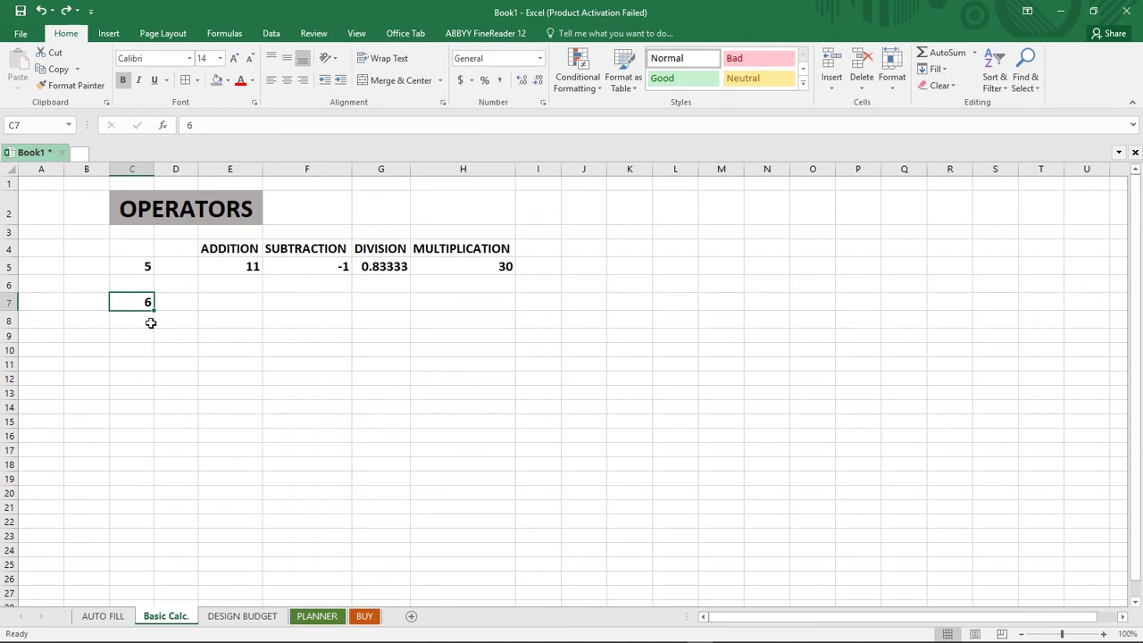
{"action": "key", "text": "BackSpace"}
{"action": "type", "text": "1"}
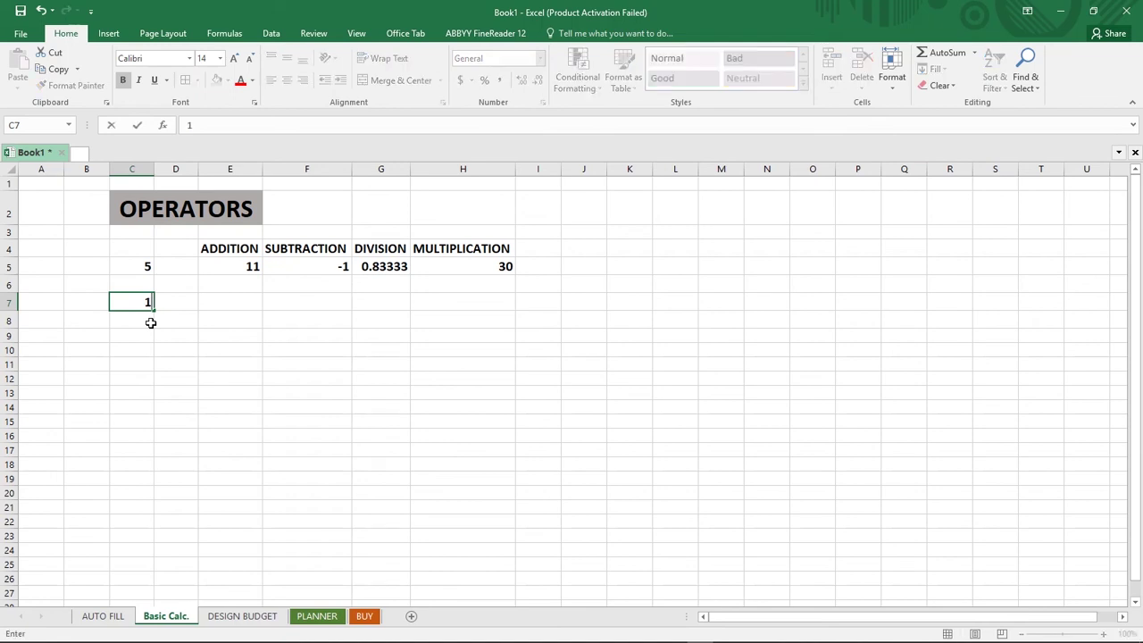
{"action": "type", "text": "0"}
{"action": "key", "text": "Return"}
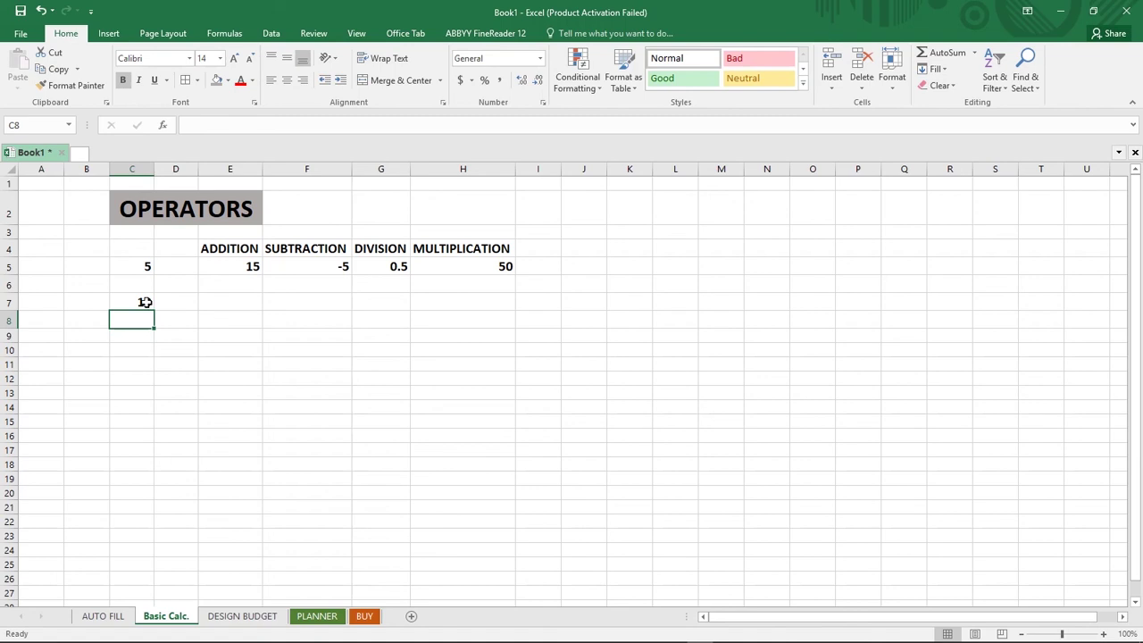
{"action": "left_click", "coordinate": [144, 302]}
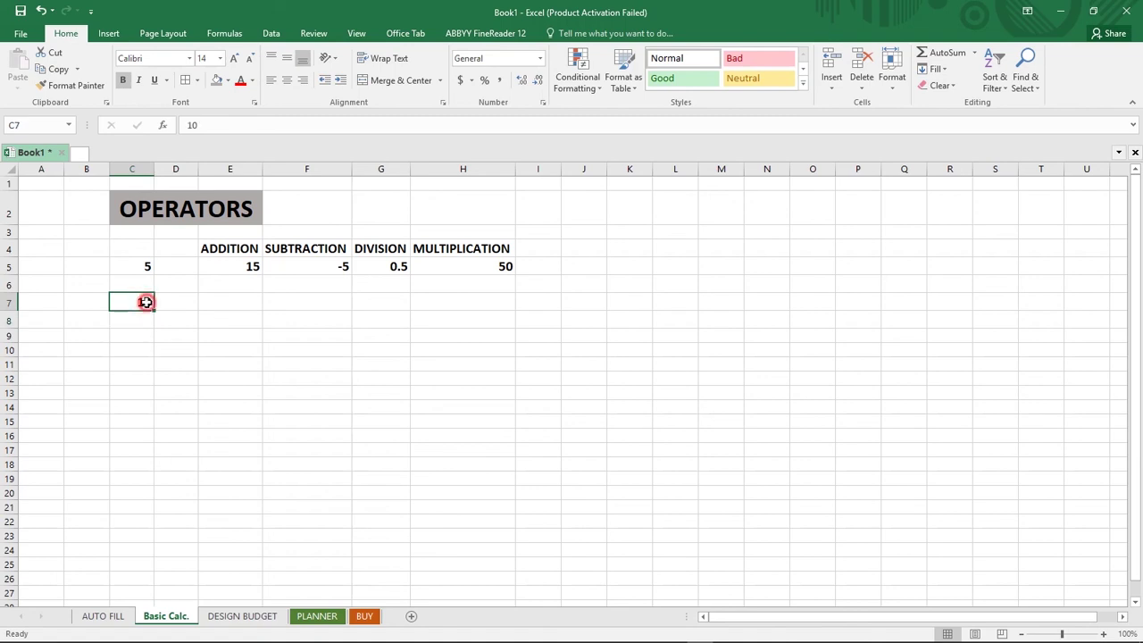